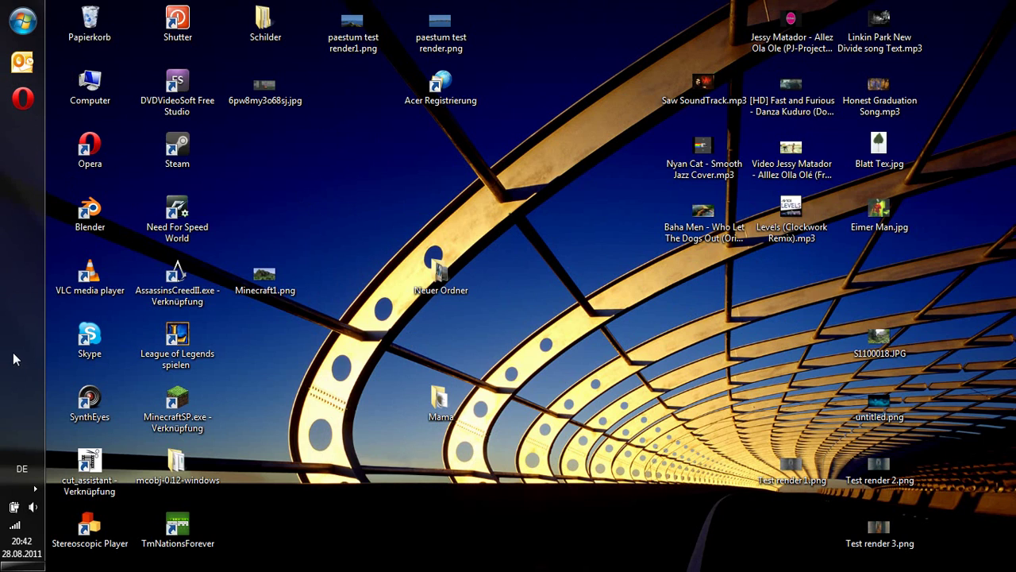
# Step: Open Google Maps in the Opera browser by way of a web search for "dsfjg"
pyautogui.click(7, 109)
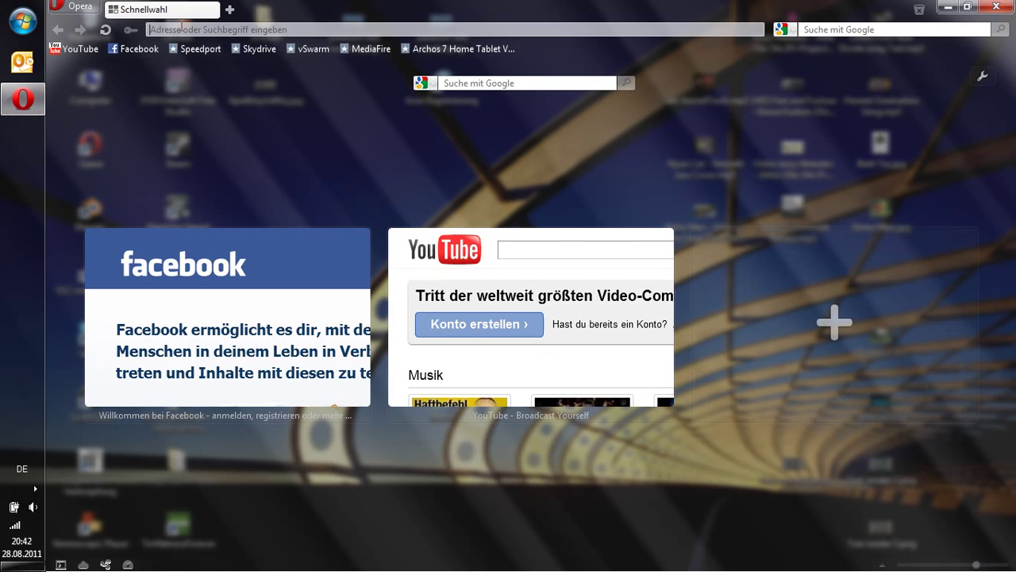
pyautogui.write('dsfg')
pyautogui.press('Return')
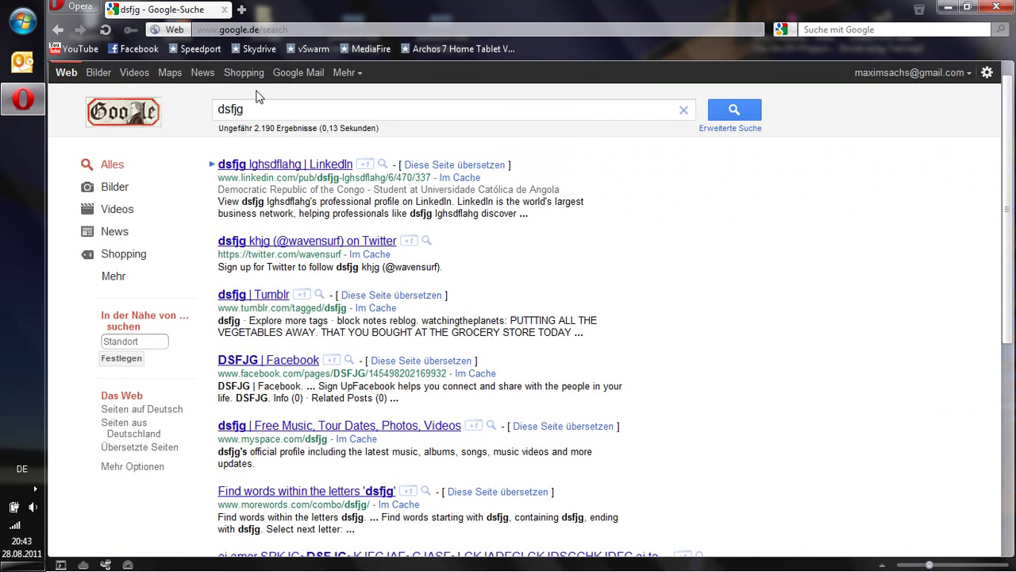
pyautogui.click(169, 73)
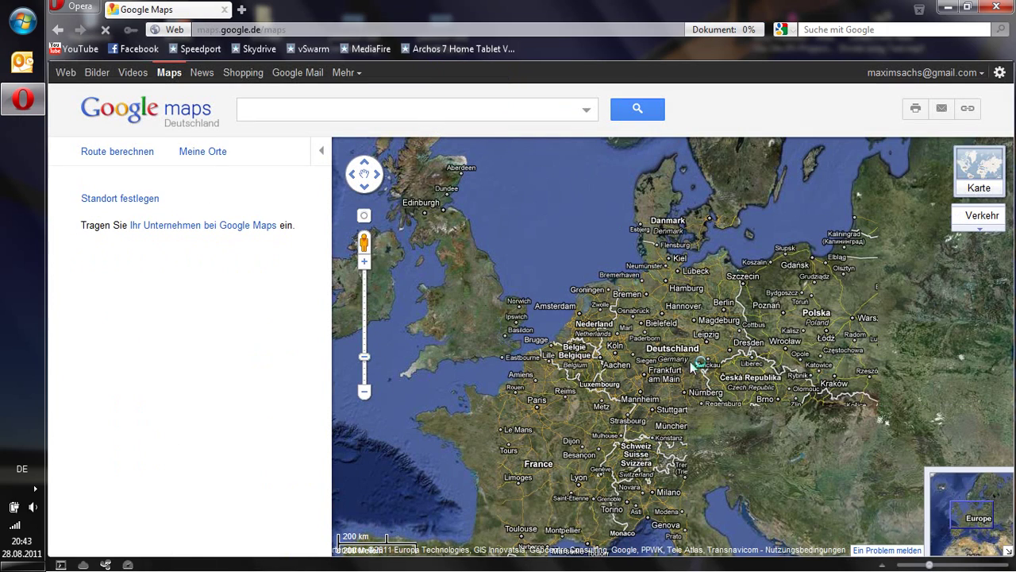
# Step: Bring the Vesuvius crater near Naples into close satellite view and turn off the map's Labels overlay
pyautogui.moveTo(692, 365); pyautogui.dragTo(693, 254)
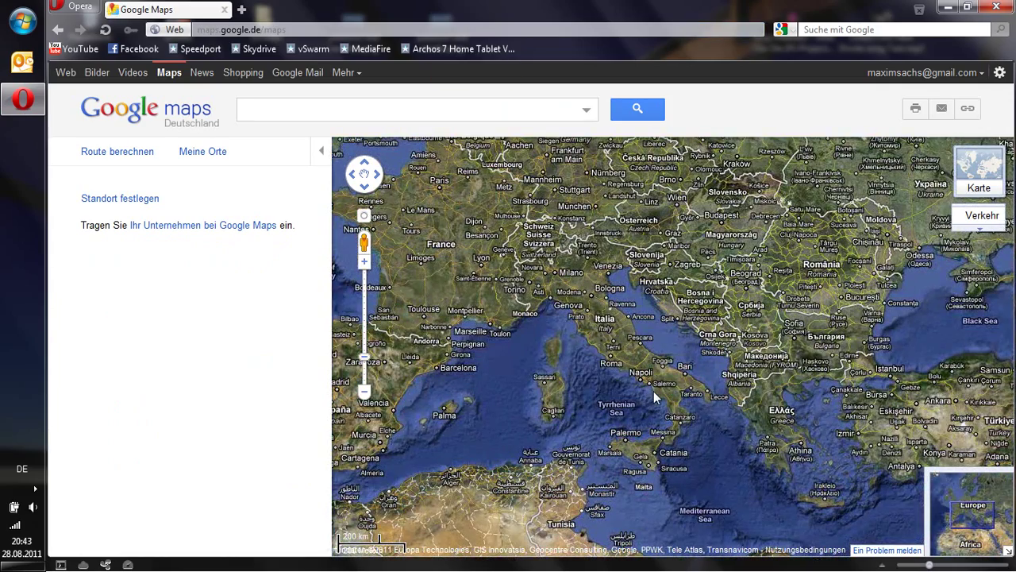
pyautogui.scroll(1, 655, 397)
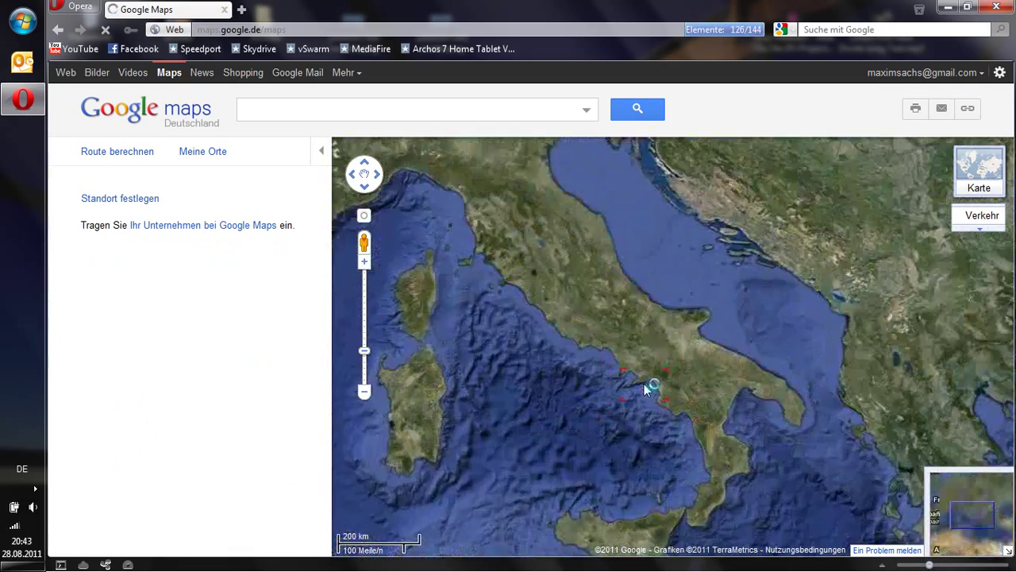
pyautogui.scroll(1, 645, 388)
pyautogui.scroll(1, 639, 368)
pyautogui.scroll(1, 642, 362)
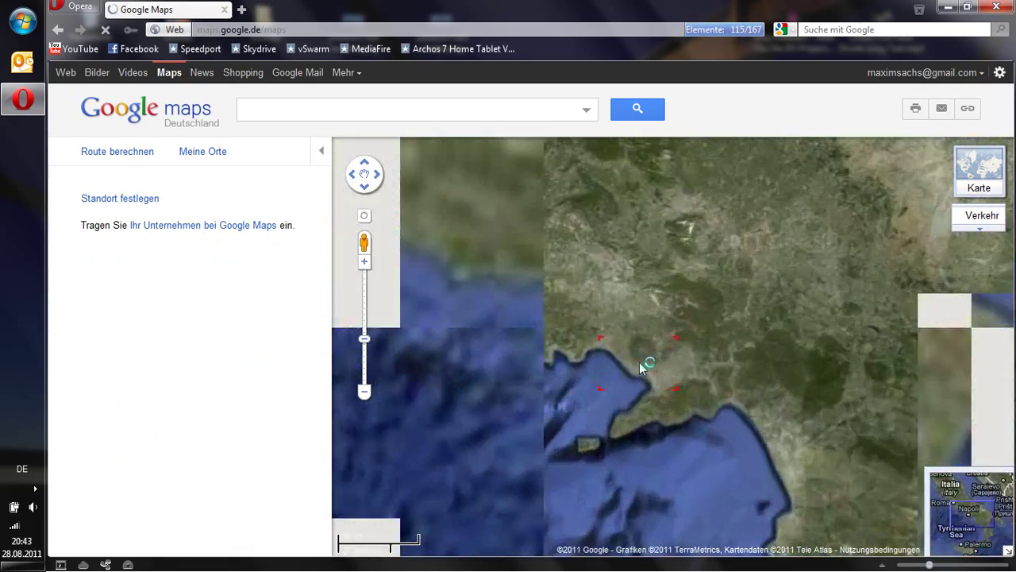
pyautogui.scroll(3, 643, 350)
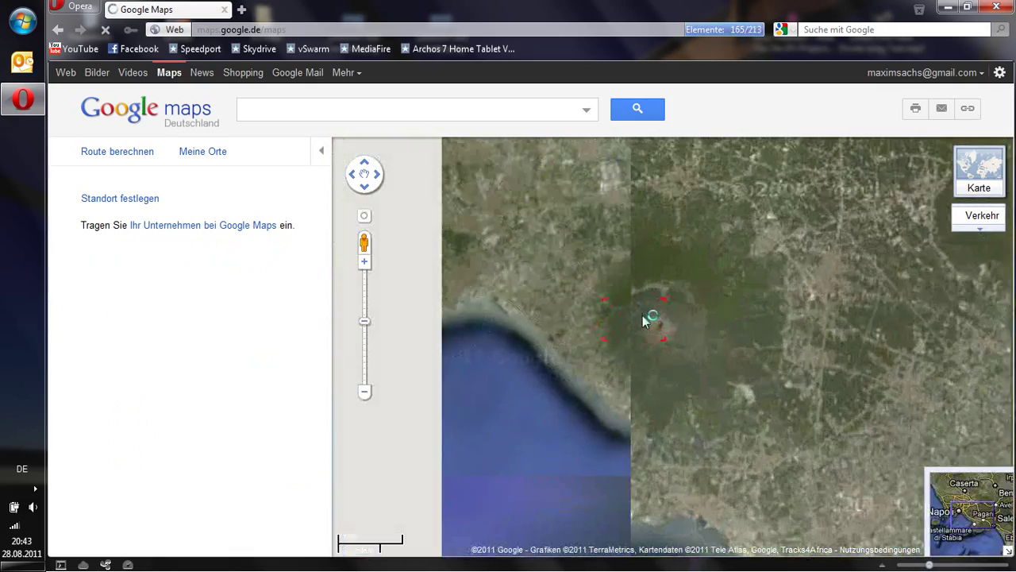
pyautogui.scroll(3, 651, 329)
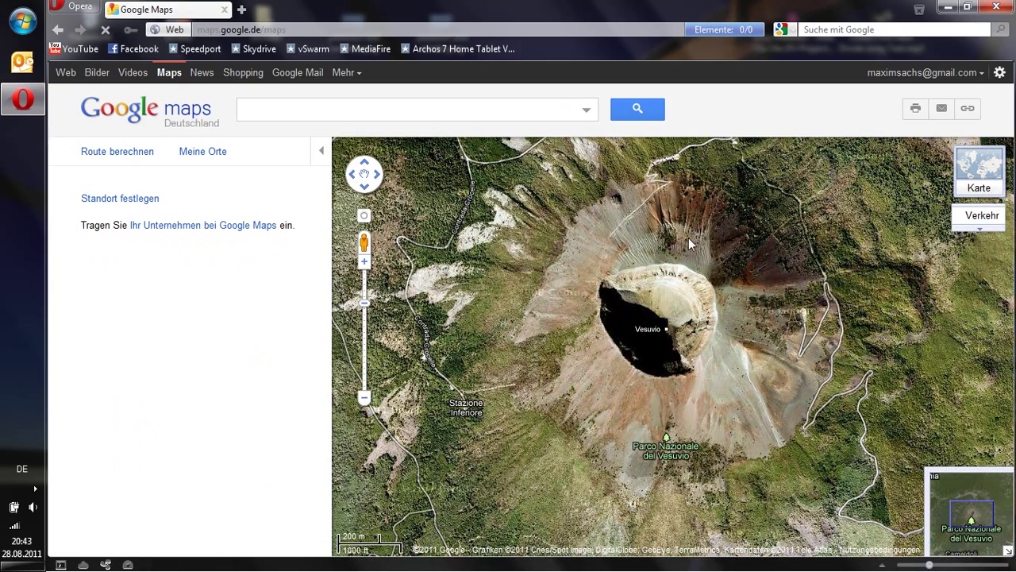
pyautogui.moveTo(990, 202)
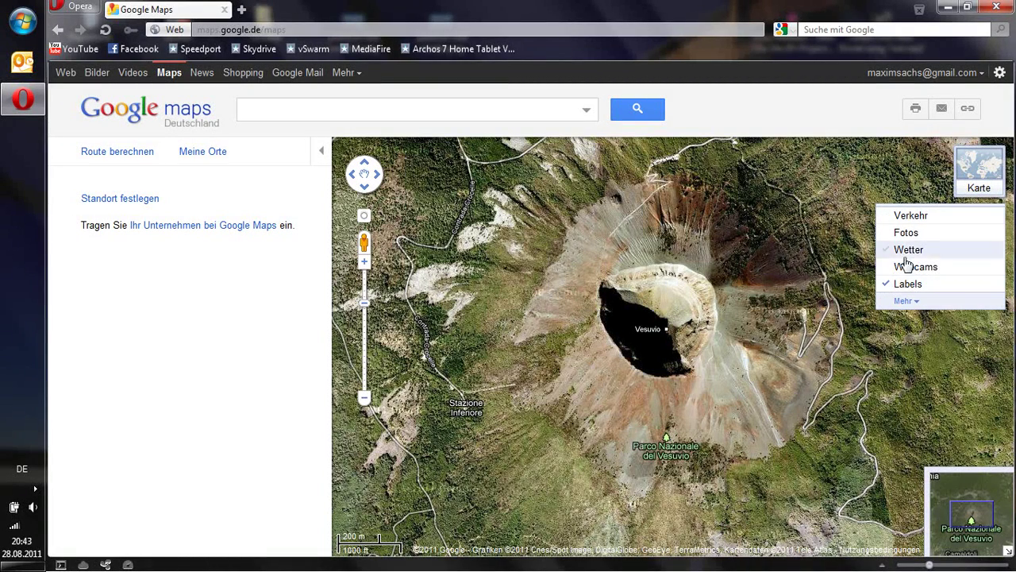
pyautogui.click(896, 284)
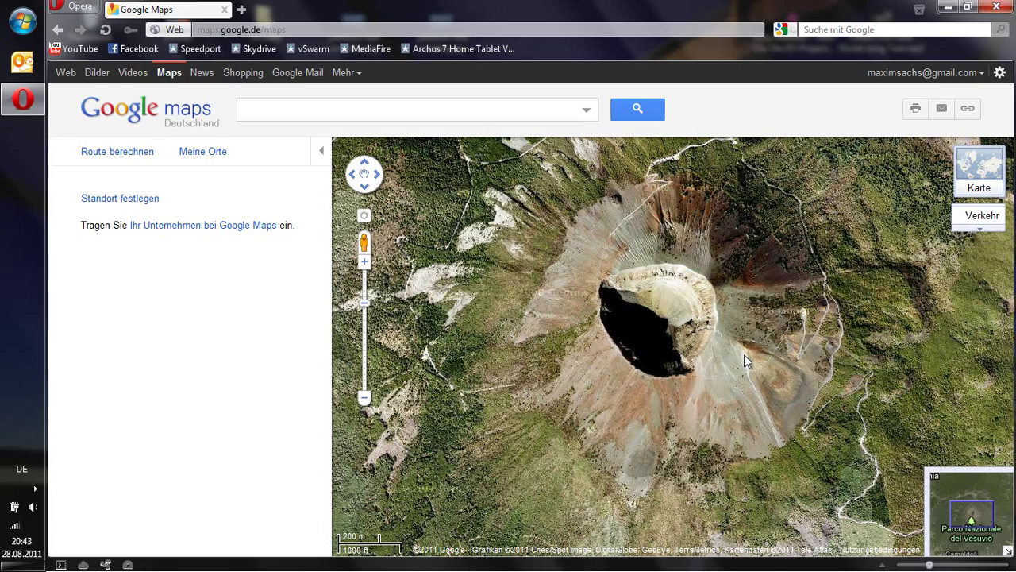
# Step: Frame the crater's dark interior and gravel slope up close at the 50 m map scale
pyautogui.scroll(2, 665, 349)
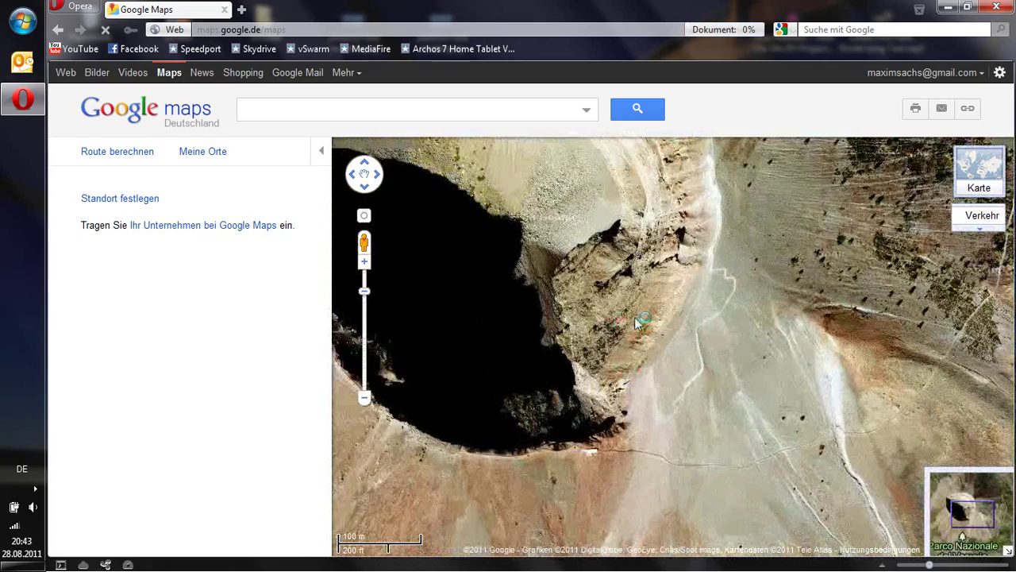
pyautogui.scroll(1, 641, 320)
pyautogui.click(588, 220)
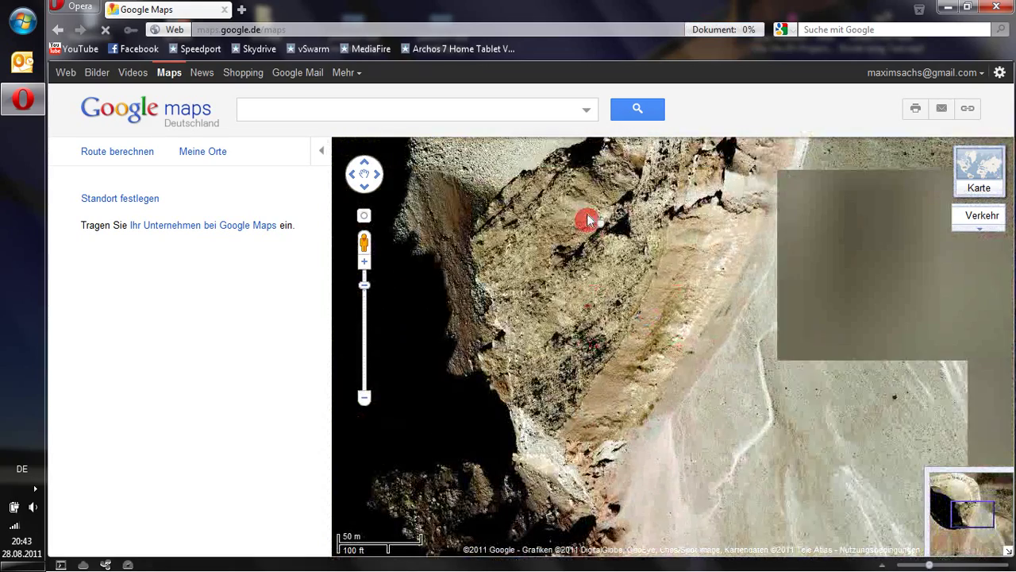
pyautogui.moveTo(588, 220); pyautogui.dragTo(786, 380)
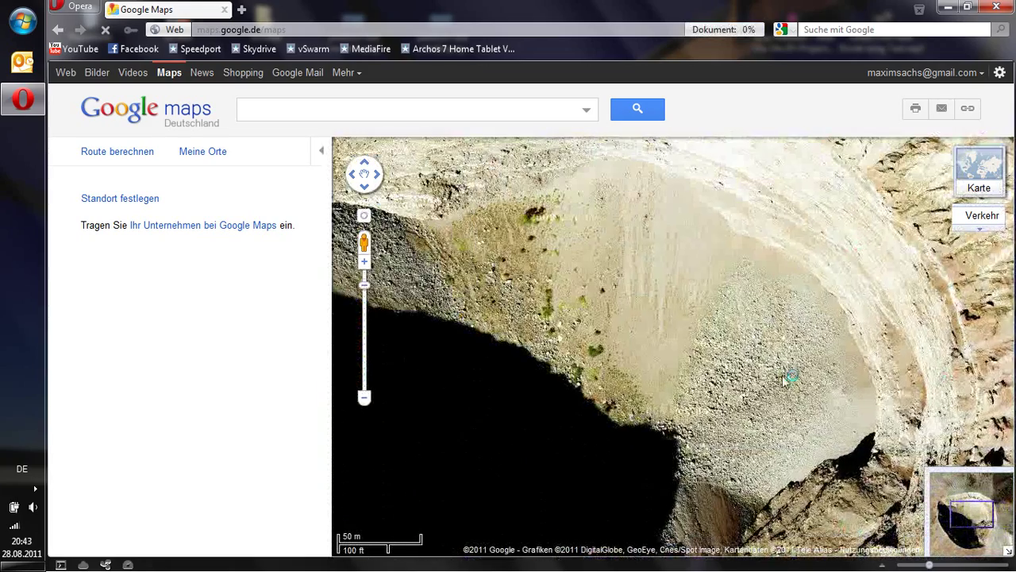
pyautogui.scroll(1, 786, 380)
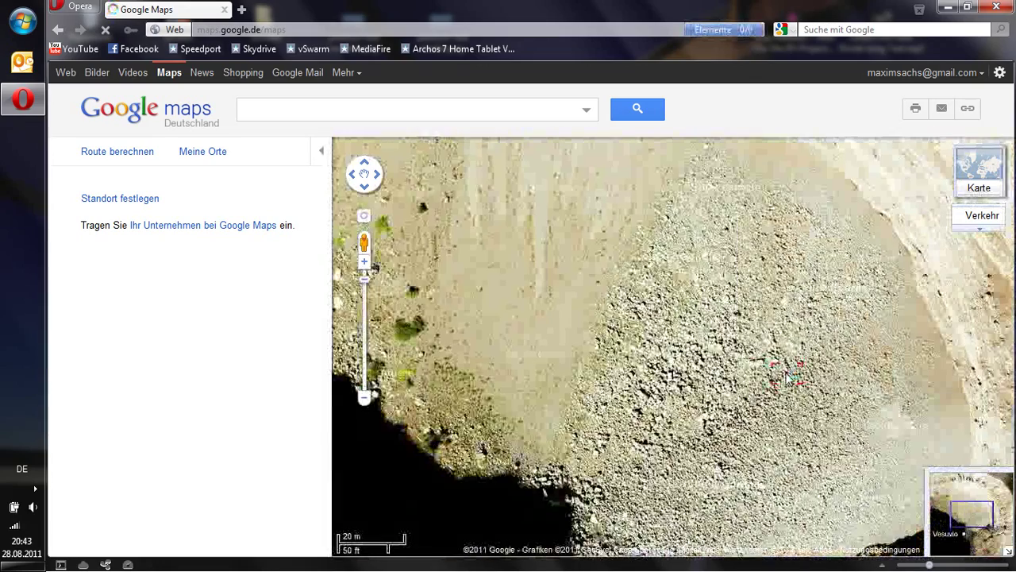
pyautogui.scroll(1, 817, 353)
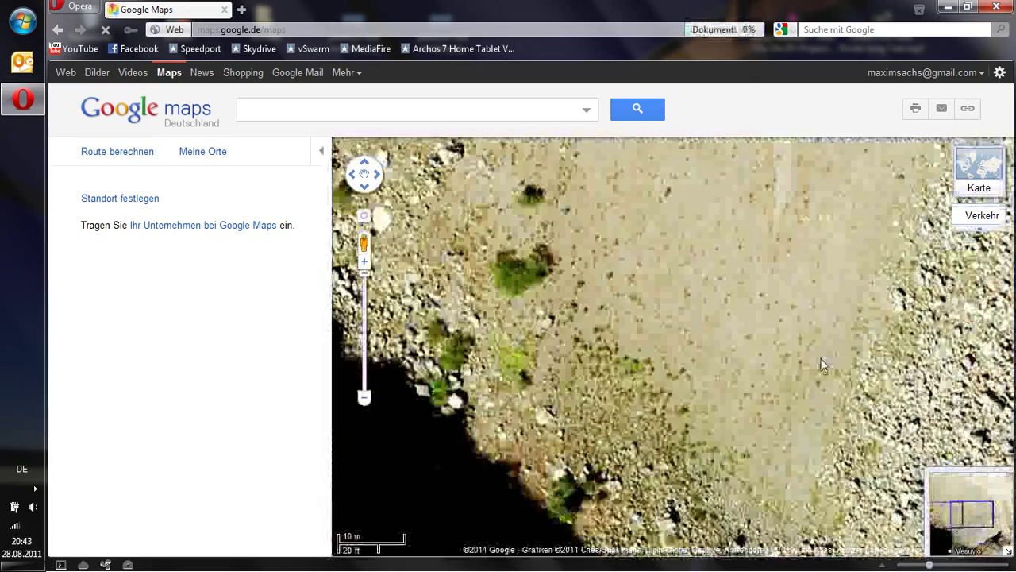
pyautogui.scroll(-2, 821, 363)
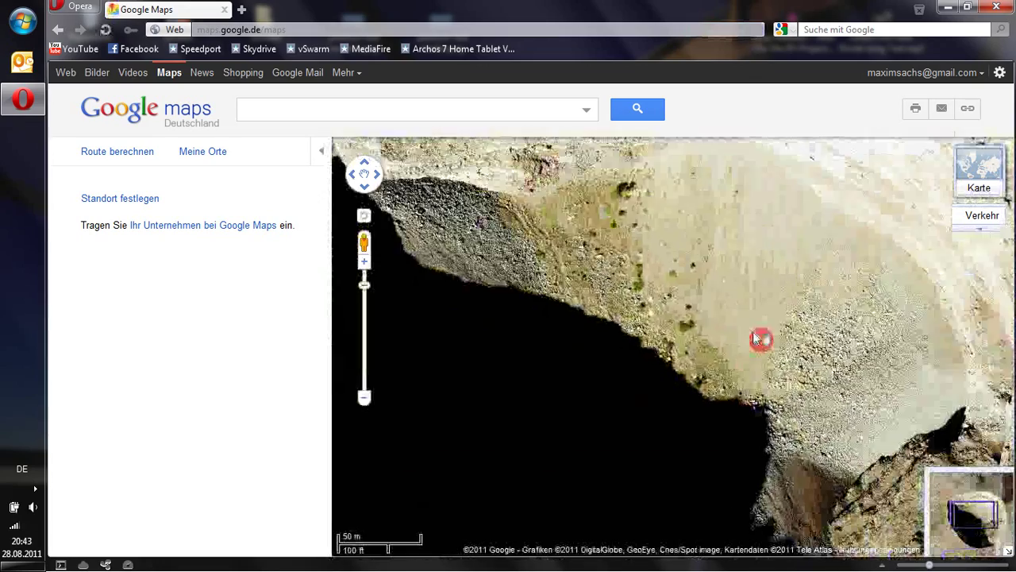
pyautogui.scroll(1, 757, 339)
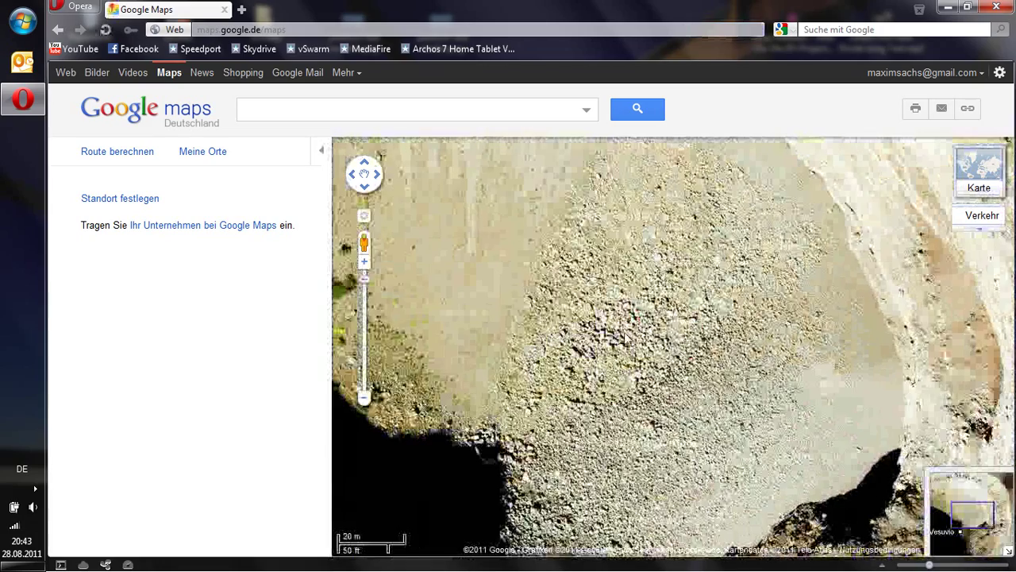
pyautogui.scroll(-1, 711, 338)
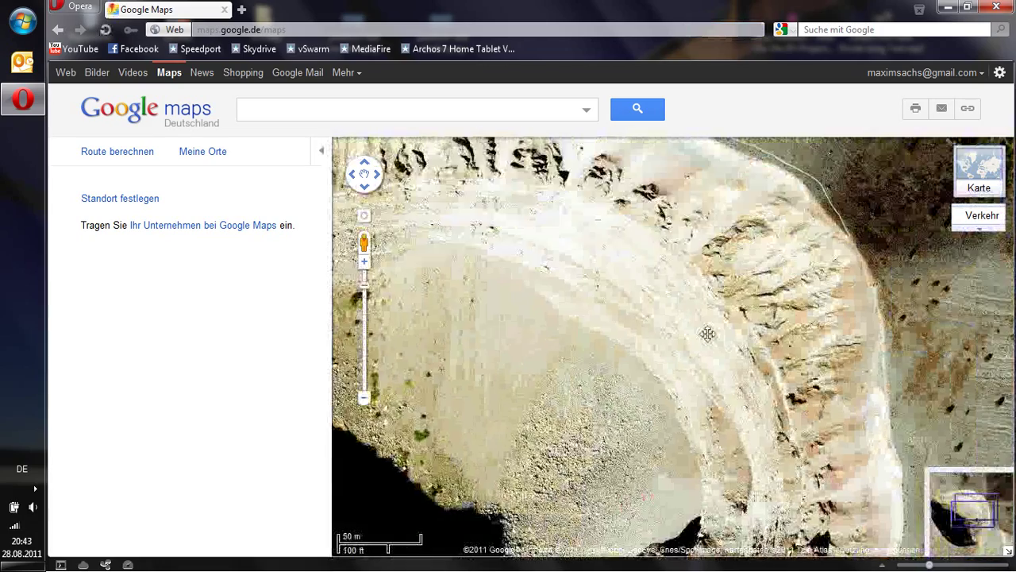
pyautogui.moveTo(707, 333); pyautogui.dragTo(817, 281)
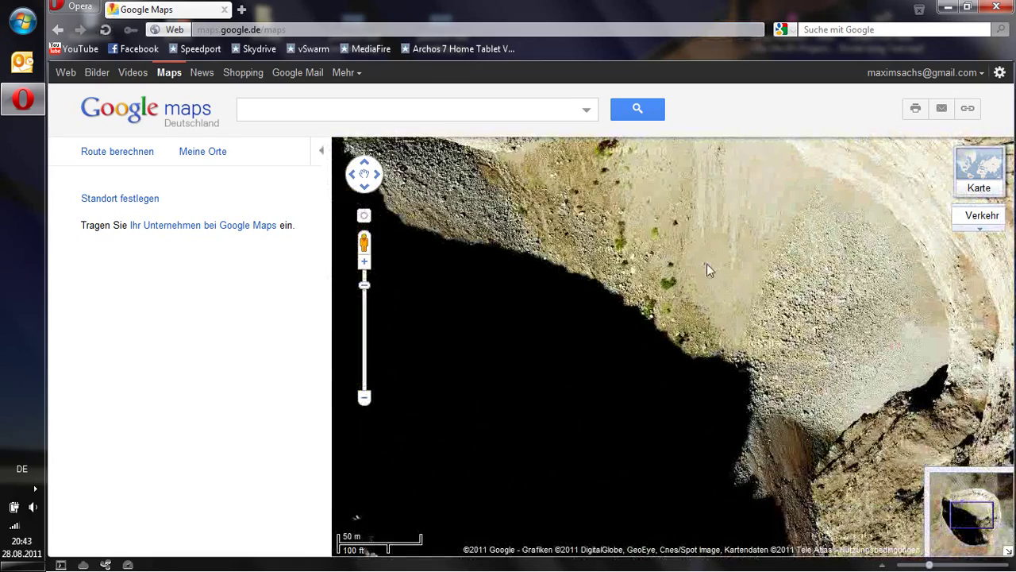
pyautogui.moveTo(709, 270); pyautogui.dragTo(717, 233)
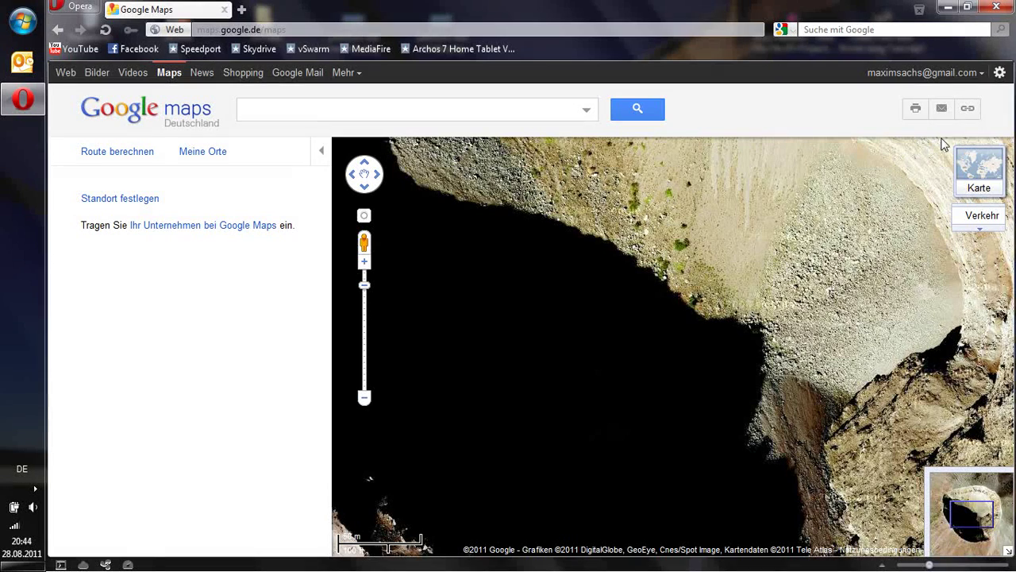
# Step: Show the link options for the current map view and select the HTML code for embedding it in a website
pyautogui.click(968, 109)
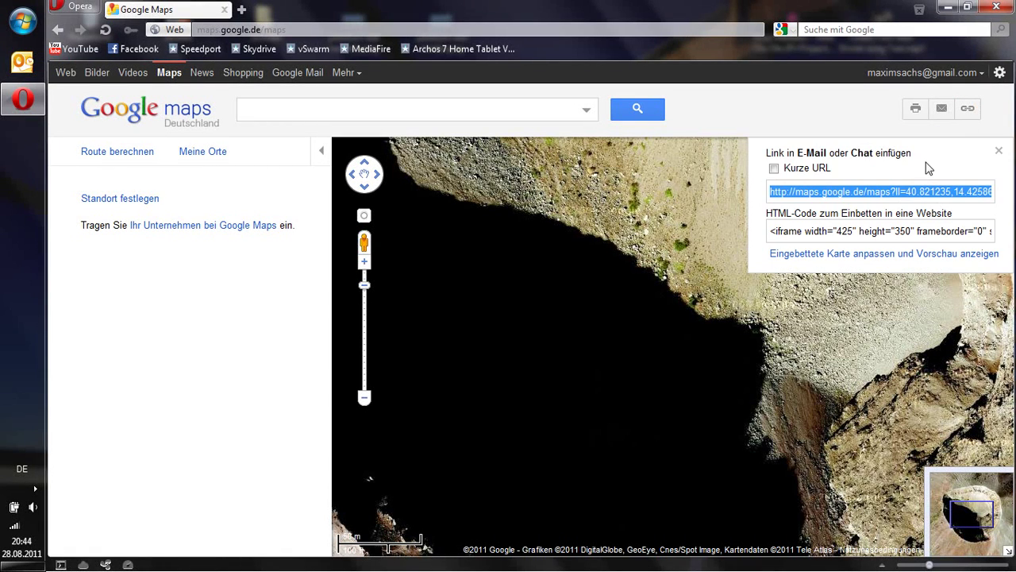
pyautogui.click(868, 231)
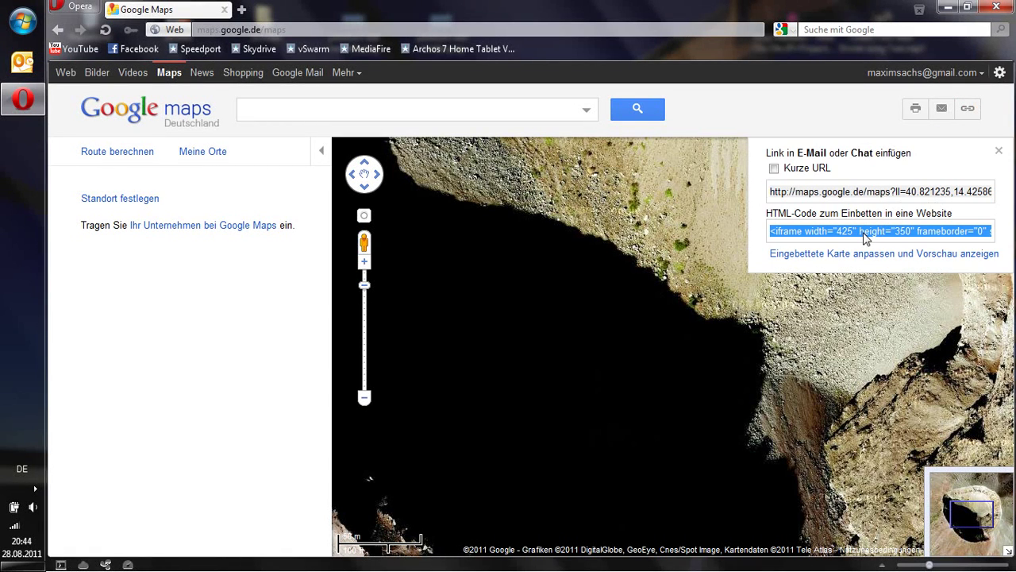
# Step: Create a new text document on the desktop, name it Vesuv.html and accept the changed file extension
pyautogui.click(3, 551)
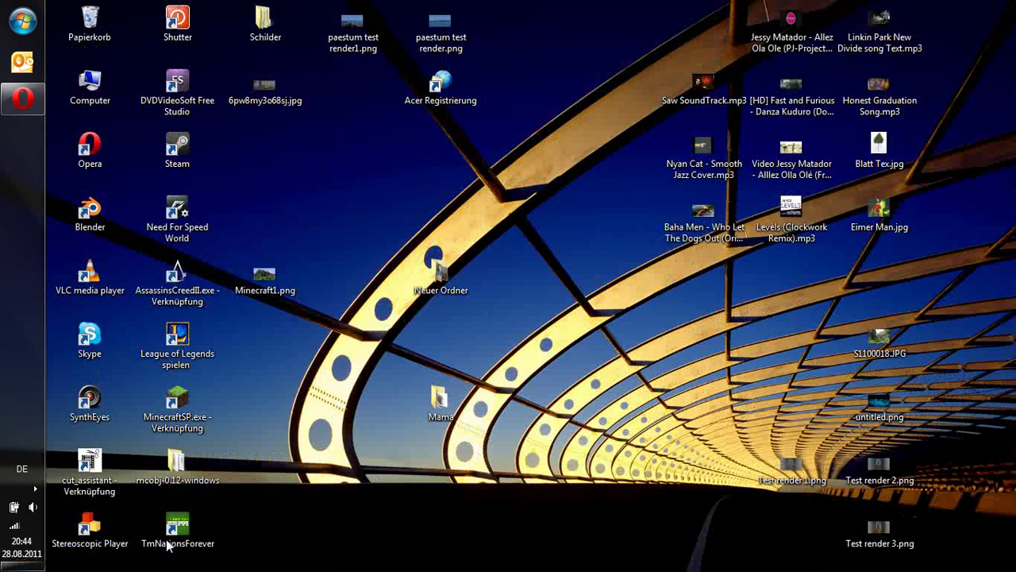
pyautogui.rightClick(540, 383)
pyautogui.moveTo(592, 313)
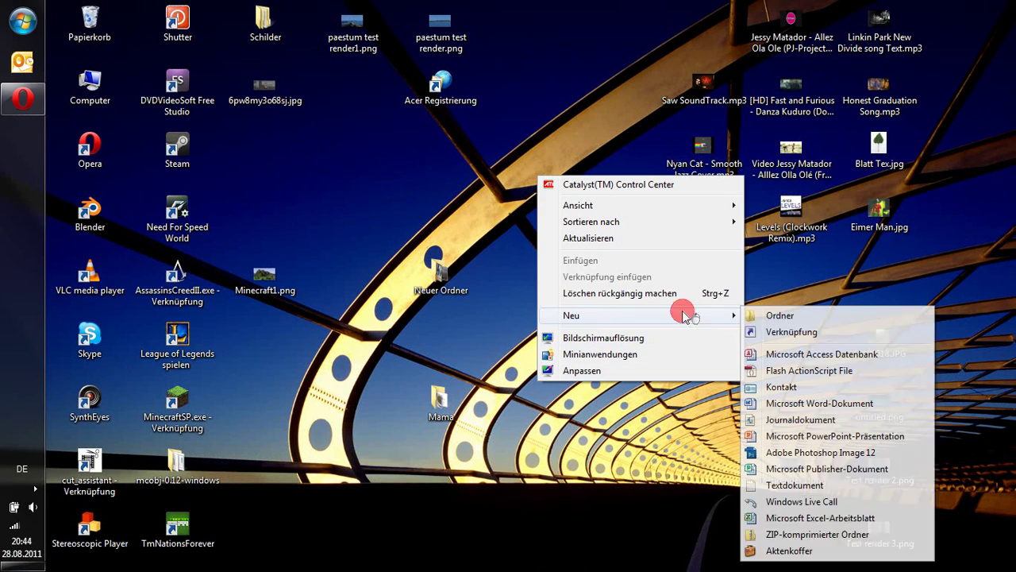
pyautogui.click(794, 485)
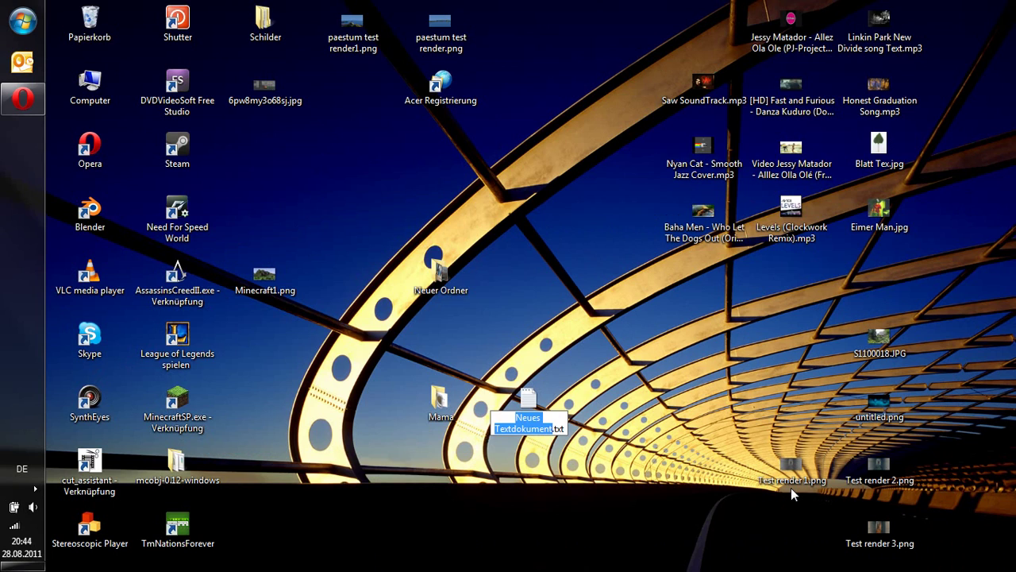
pyautogui.press('BackSpace')
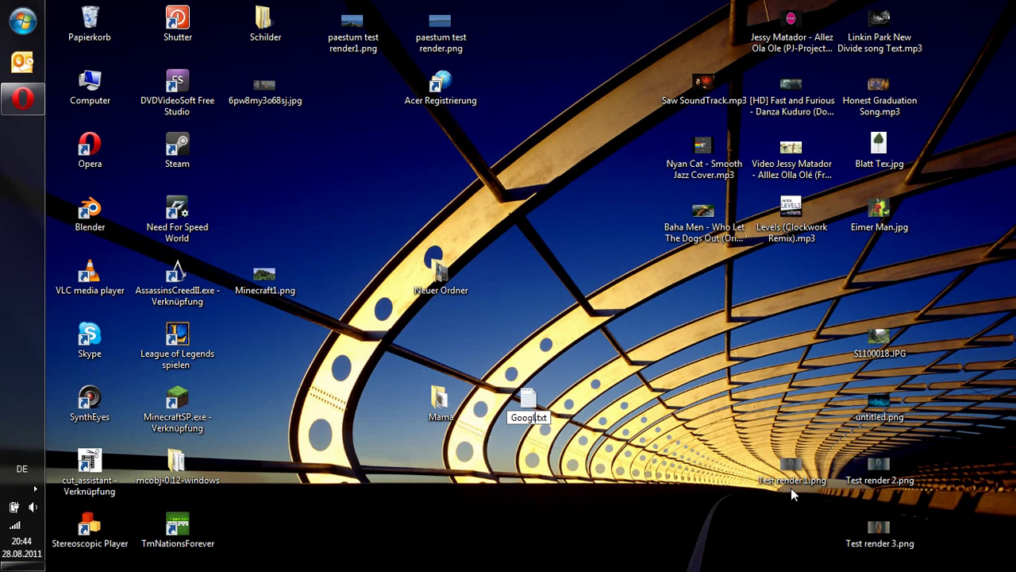
pyautogui.write('Vesub')
pyautogui.write('i')
pyautogui.write('html')
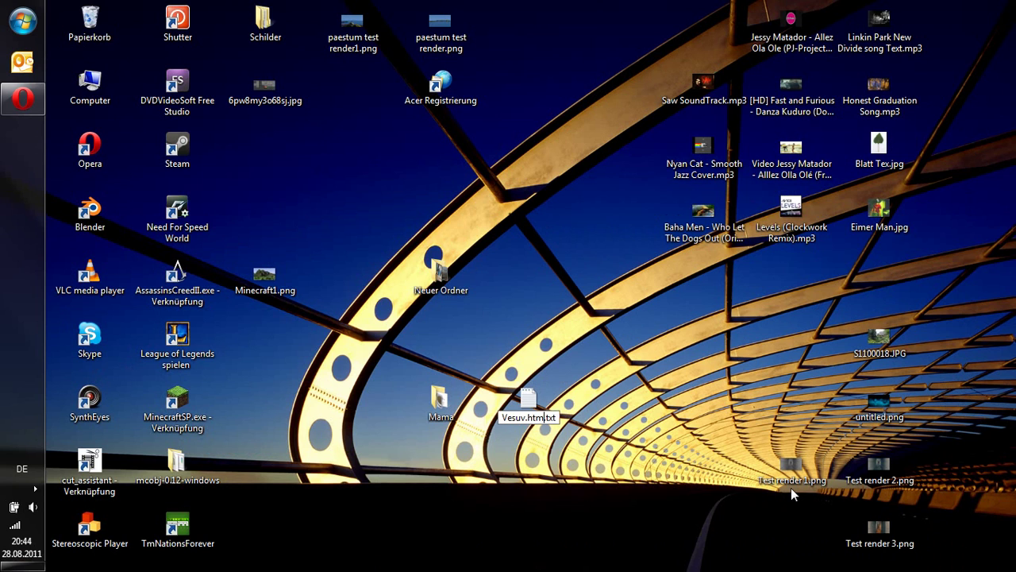
pyautogui.press('Delete')
pyautogui.press('Delete')
pyautogui.press('Delete')
pyautogui.press('Delete')
pyautogui.press('Return')
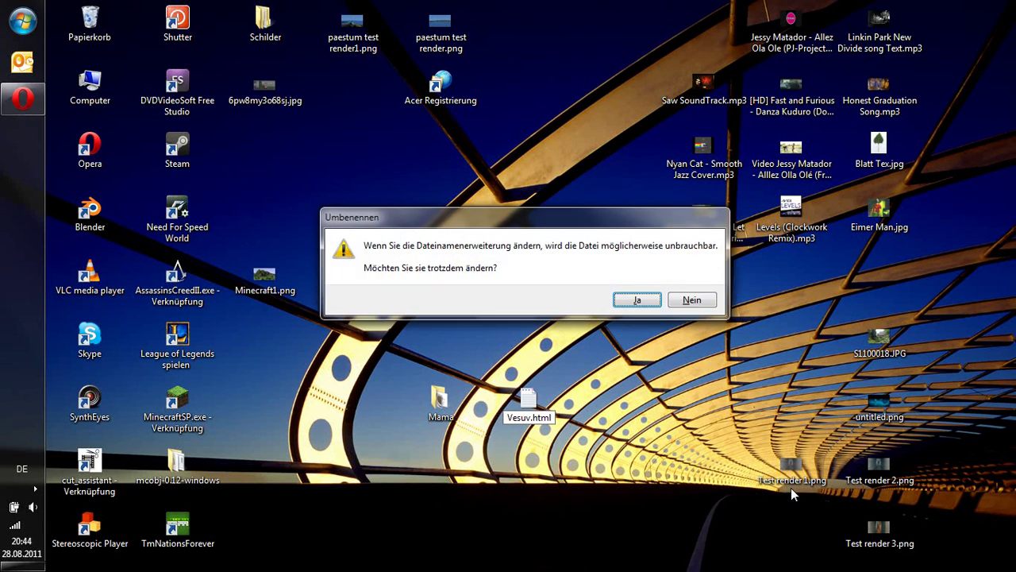
pyautogui.press('Return')
# Step: Open Vesuv.html in the text editor and paste the copied map embed code into it
pyautogui.rightClick(524, 416)
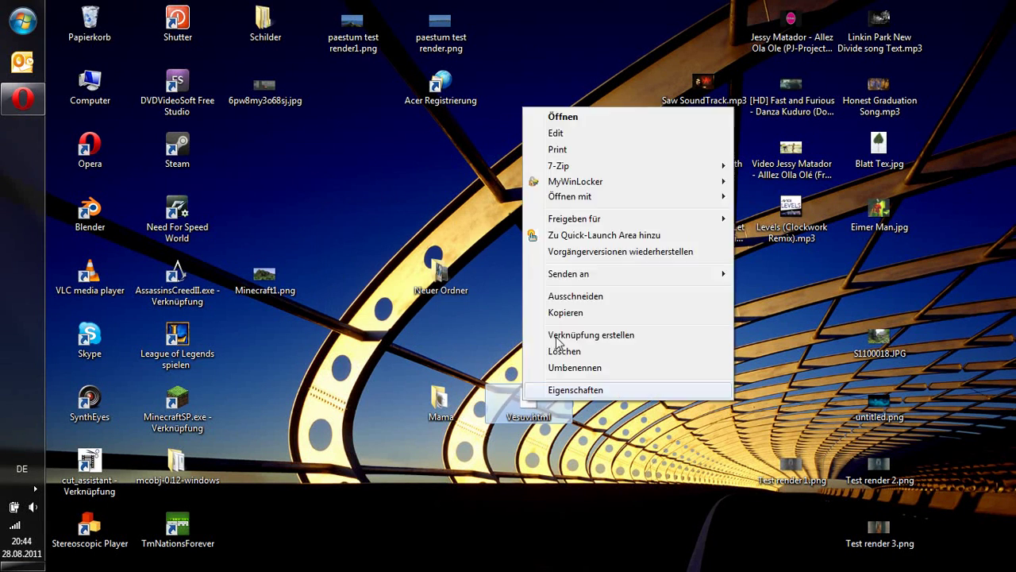
pyautogui.moveTo(583, 199)
pyautogui.click(816, 198)
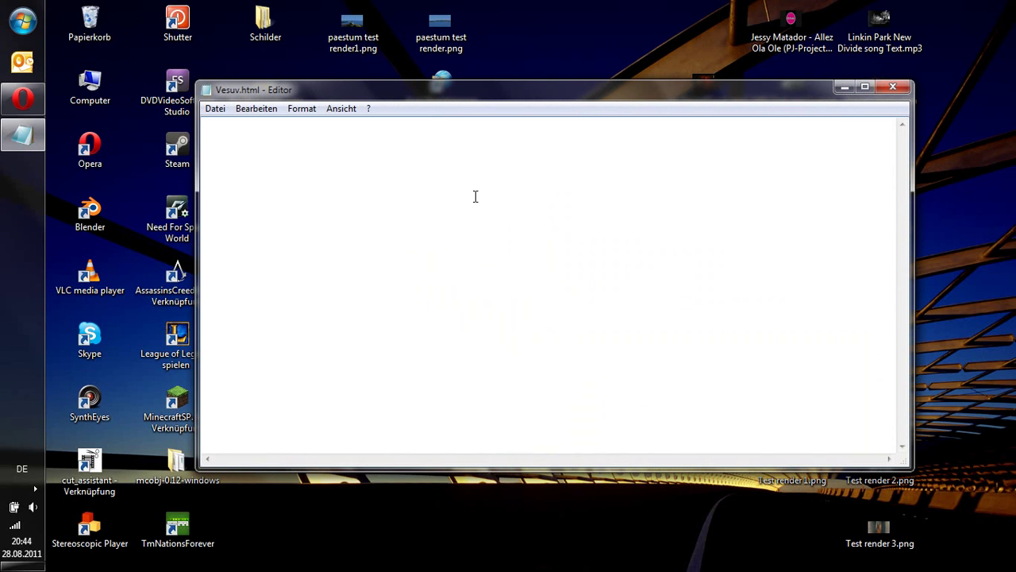
pyautogui.hotkey('ctrl', 'v')
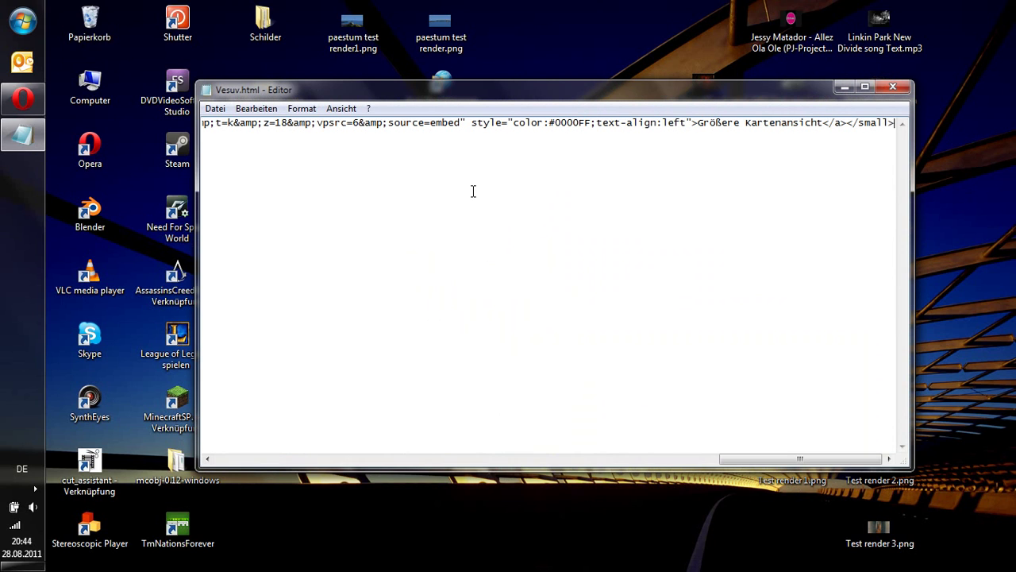
pyautogui.press('Home')
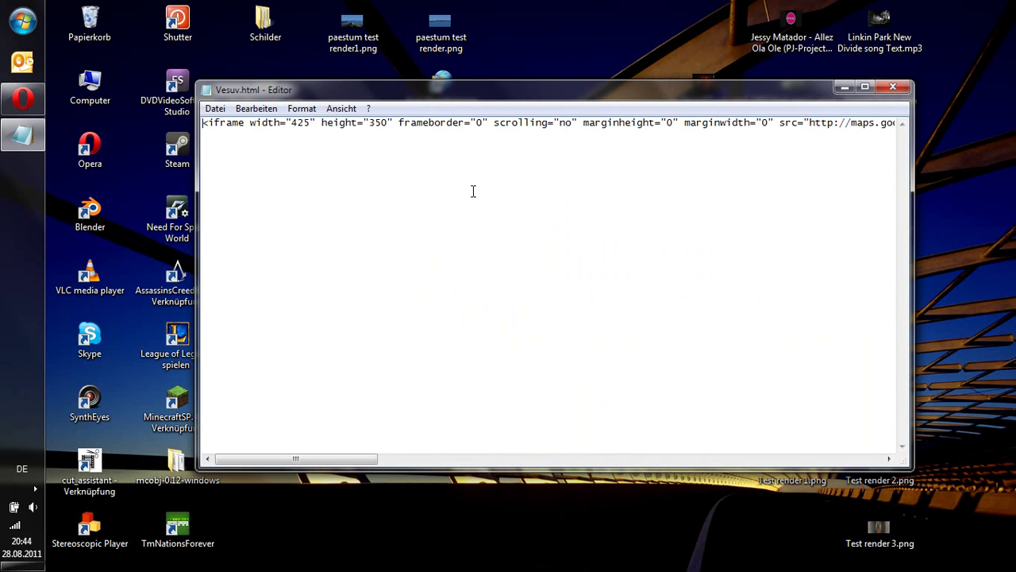
# Step: Set the iframe's width to 5000 and height to 3500 in Vesuv.html, saving the changes and closing the editor
pyautogui.doubleClick(308, 122)
pyautogui.write('5000')
pyautogui.click(385, 121)
pyautogui.doubleClick(384, 121)
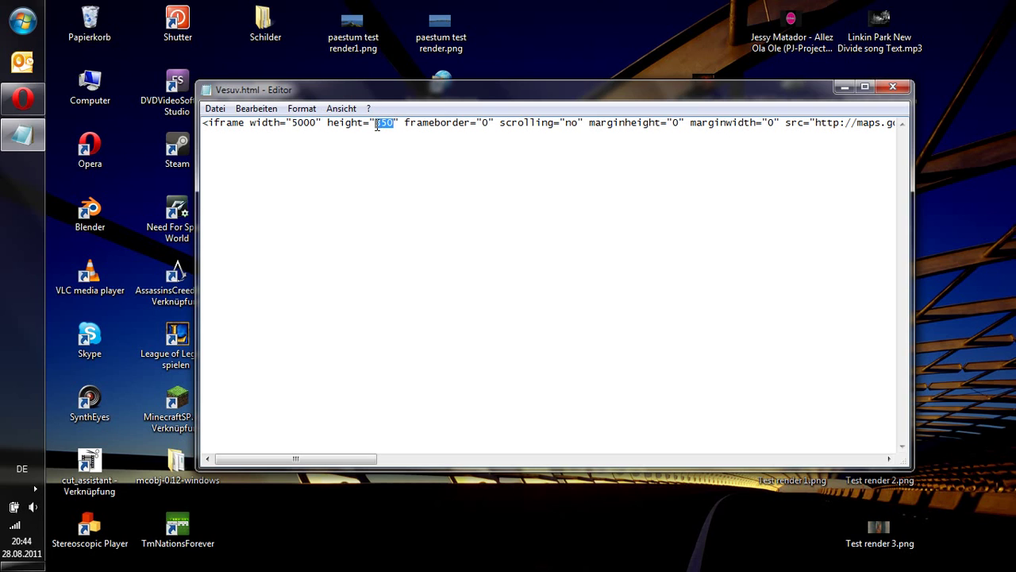
pyautogui.write('3500')
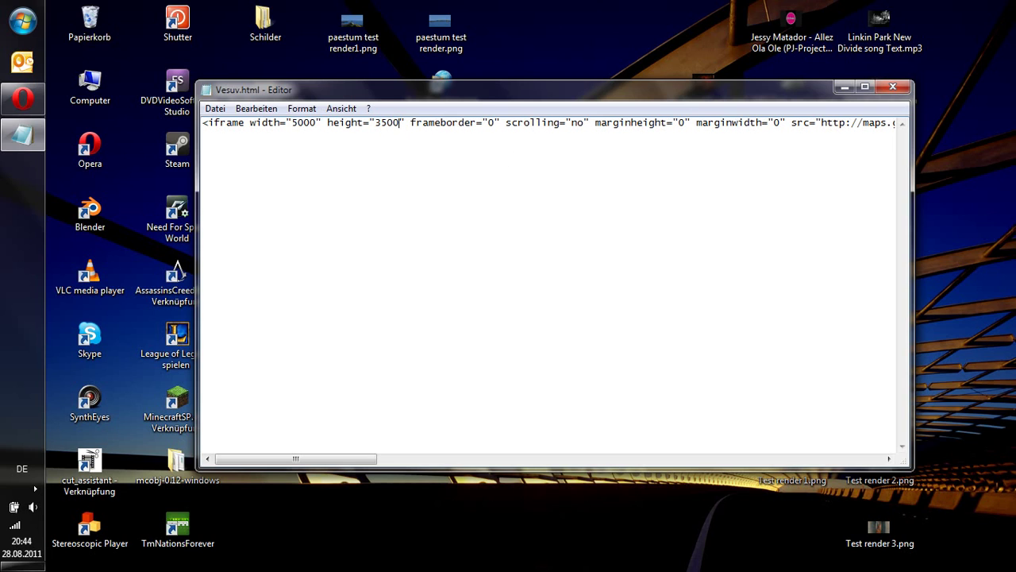
pyautogui.click(893, 86)
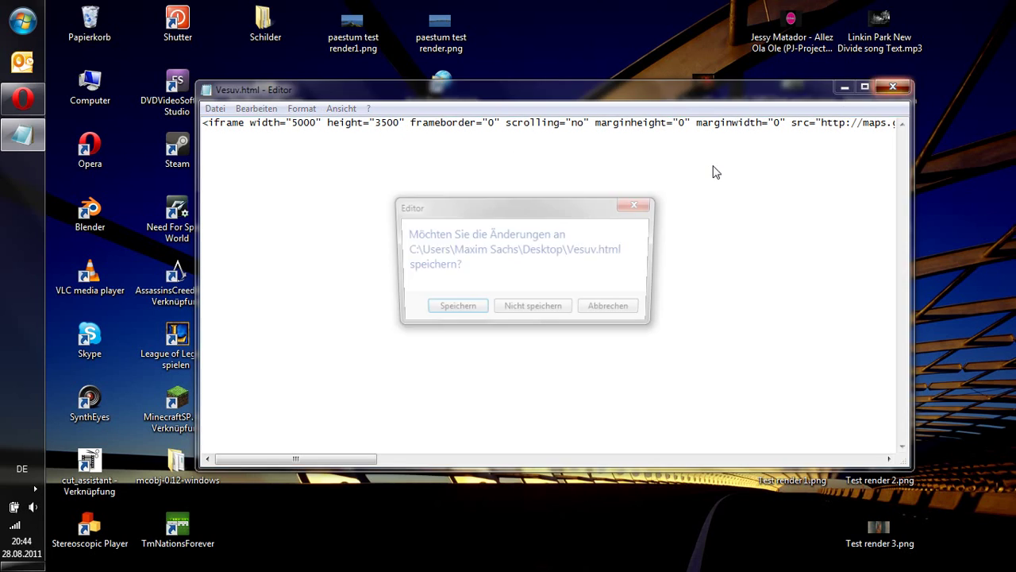
pyautogui.click(455, 308)
# Step: Launch WebShot and arrange its window and the Vesuv.html file so that both are accessible on the desktop
pyautogui.click(22, 22)
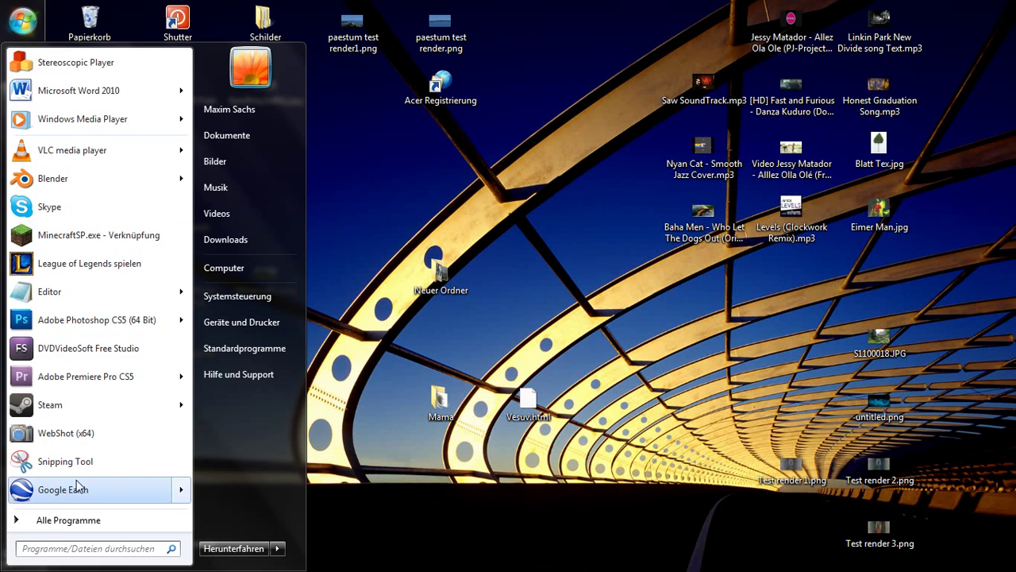
pyautogui.click(73, 428)
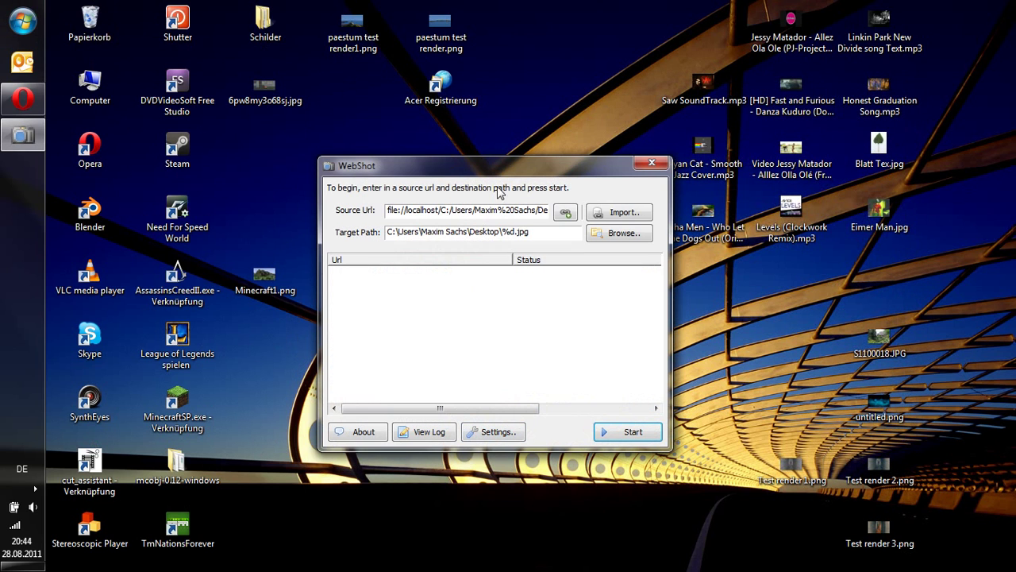
pyautogui.moveTo(465, 170); pyautogui.dragTo(350, 176)
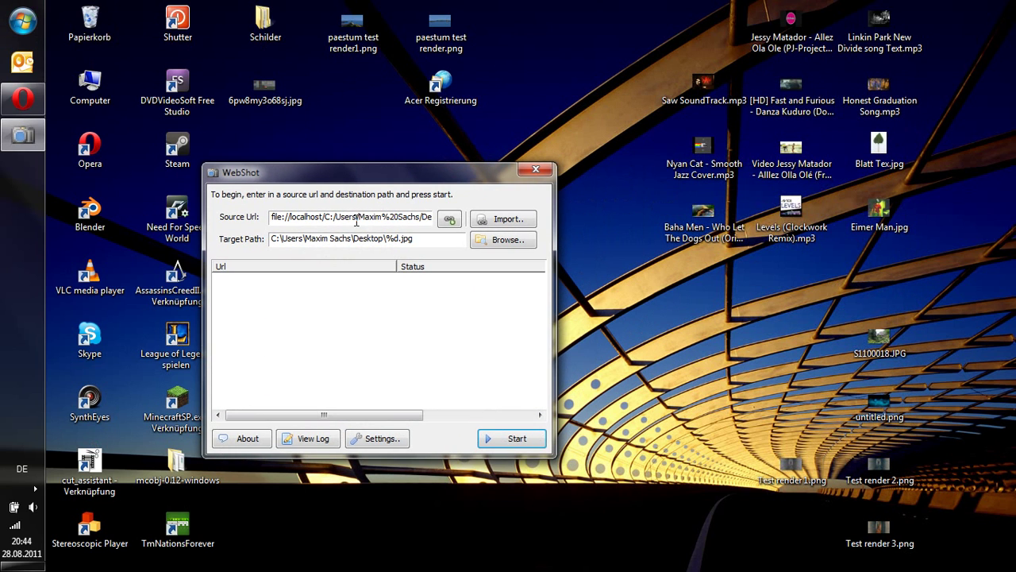
pyautogui.click(572, 348)
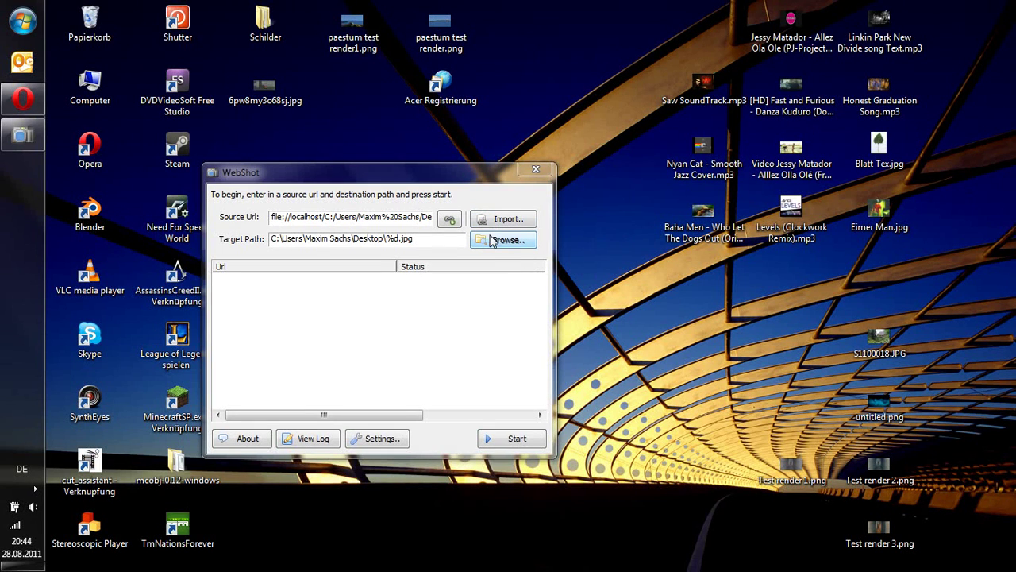
pyautogui.moveTo(380, 171); pyautogui.dragTo(252, 186)
pyautogui.moveTo(520, 390); pyautogui.dragTo(695, 342)
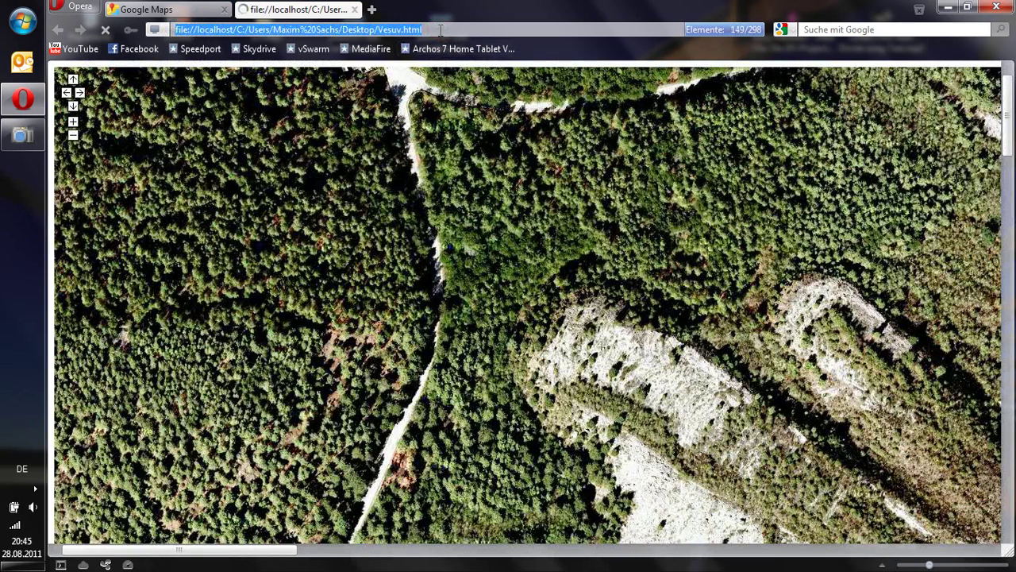
# Step: Open Vesuv.html in Opera and copy its local file address, dismissing the download dialog and closing the browser
pyautogui.hotkey('ctrl', 'c')
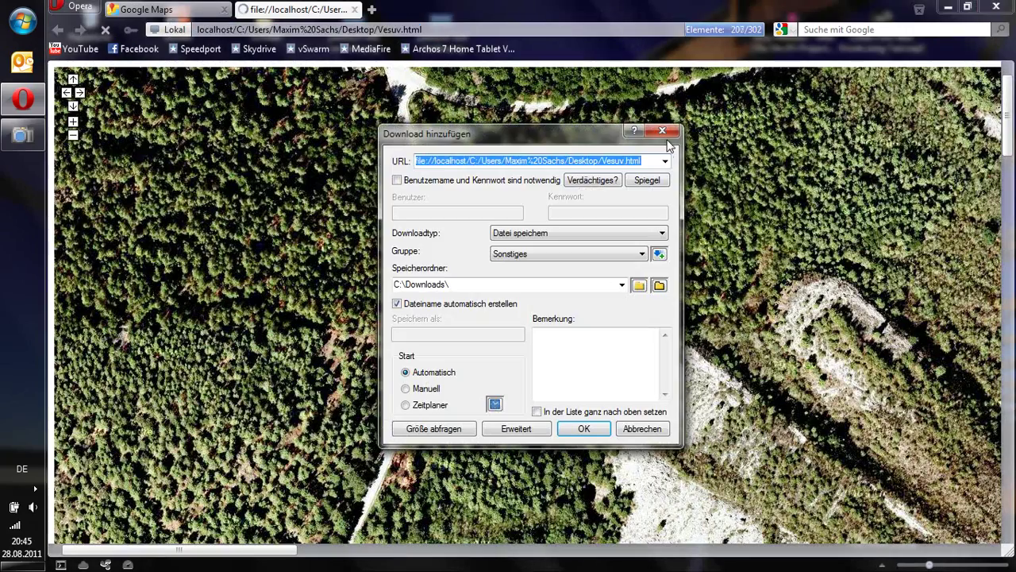
pyautogui.click(670, 135)
pyautogui.click(996, 6)
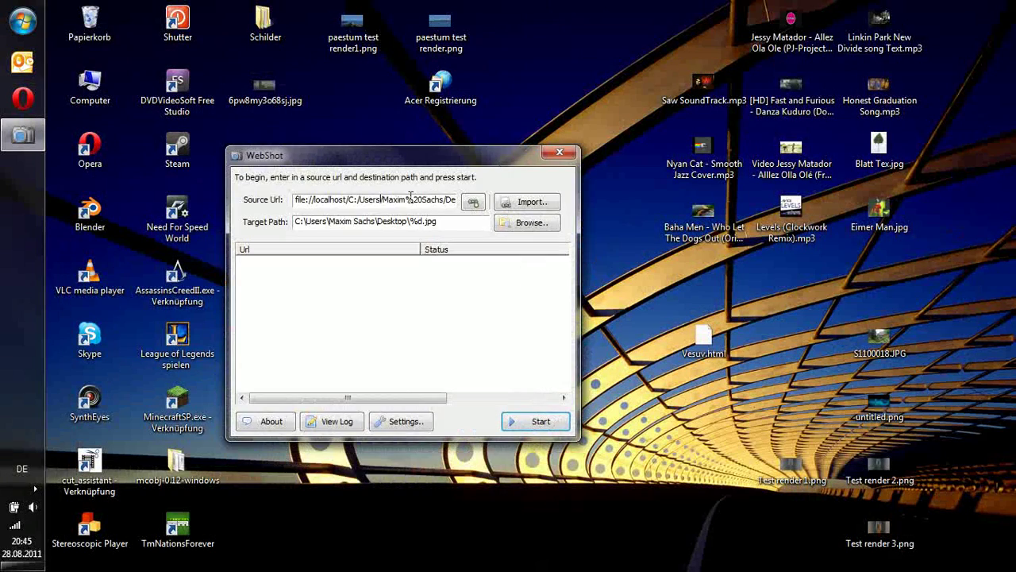
# Step: Replace WebShot's source URL with the copied address of Vesuv.html and add it to the capture list
pyautogui.moveTo(390, 199); pyautogui.dragTo(648, 190)
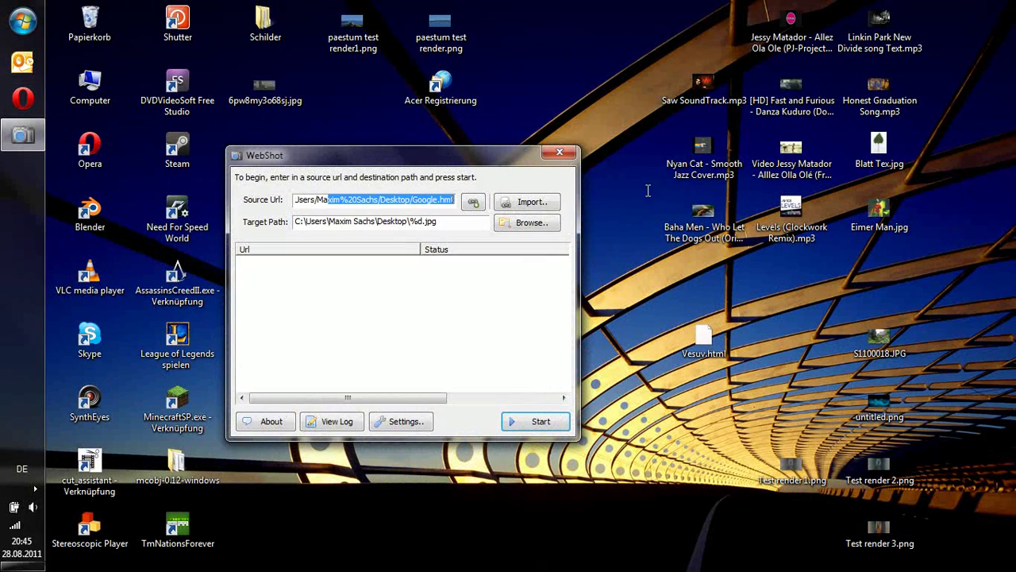
pyautogui.press('BackSpace')
pyautogui.press('BackSpace')
pyautogui.press('BackSpace')
pyautogui.press('BackSpace')
pyautogui.press('BackSpace')
pyautogui.press('BackSpace')
pyautogui.press('BackSpace')
pyautogui.press('BackSpace')
pyautogui.press('BackSpace')
pyautogui.press('BackSpace')
pyautogui.press('BackSpace')
pyautogui.press('BackSpace')
pyautogui.press('BackSpace')
pyautogui.press('BackSpace')
pyautogui.press('BackSpace')
pyautogui.press('BackSpace')
pyautogui.press('BackSpace')
pyautogui.press('BackSpace')
pyautogui.press('BackSpace')
pyautogui.press('BackSpace')
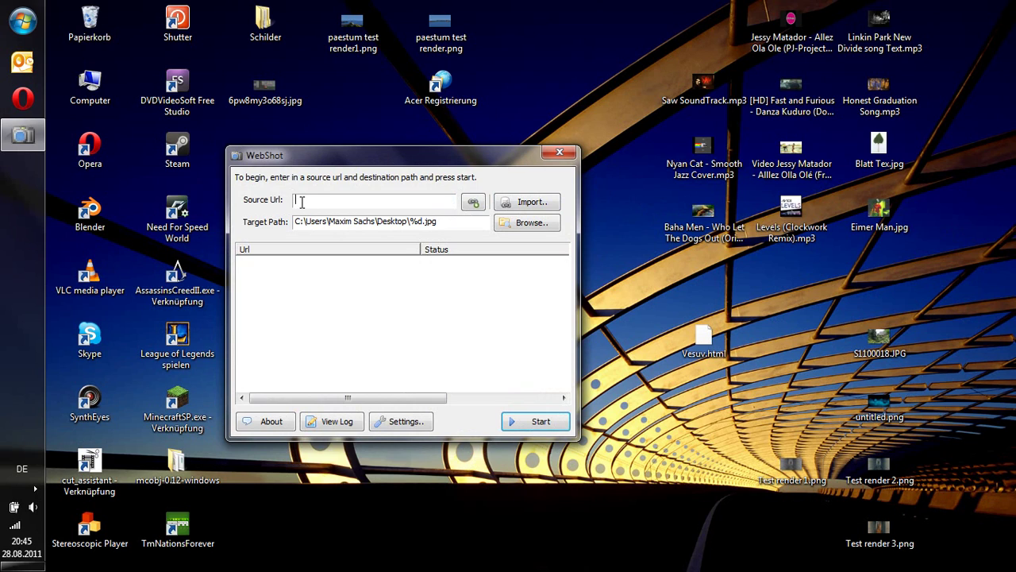
pyautogui.hotkey('ctrl', 'v')
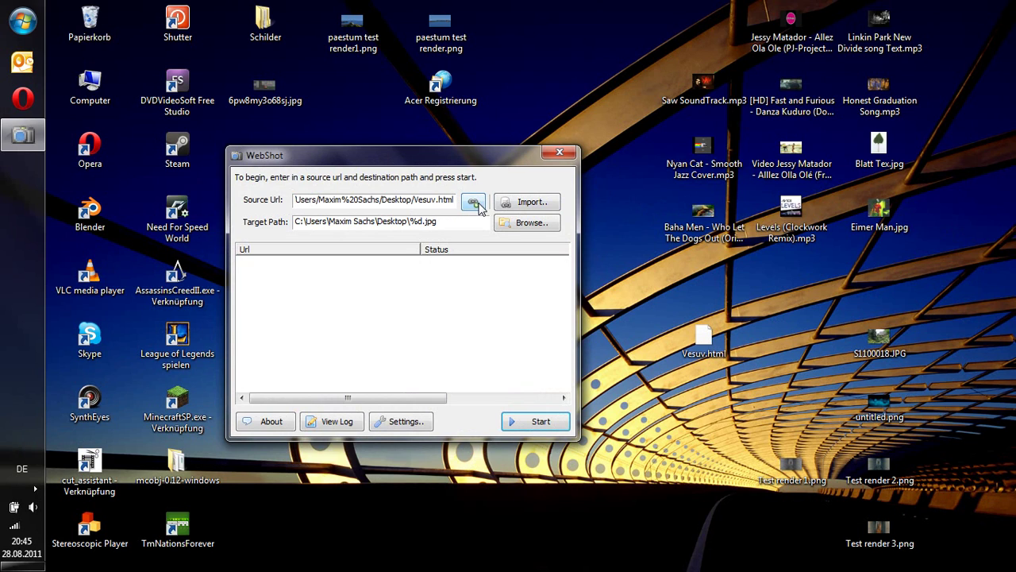
pyautogui.write('l')
pyautogui.click(474, 205)
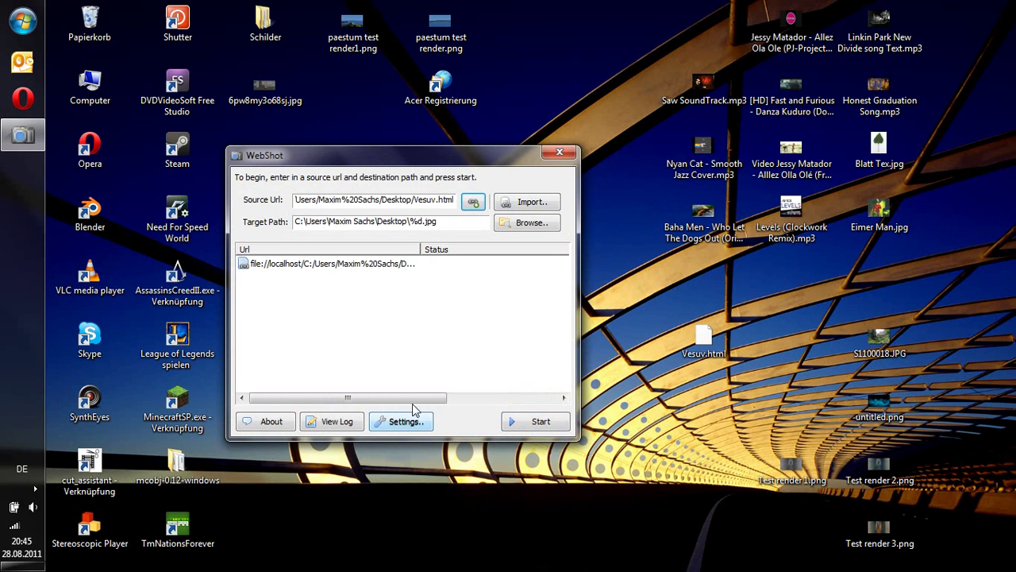
# Step: Check and accept WebShot's image size and quality settings, and run the capture of Vesuv.html to the desktop
pyautogui.click(408, 427)
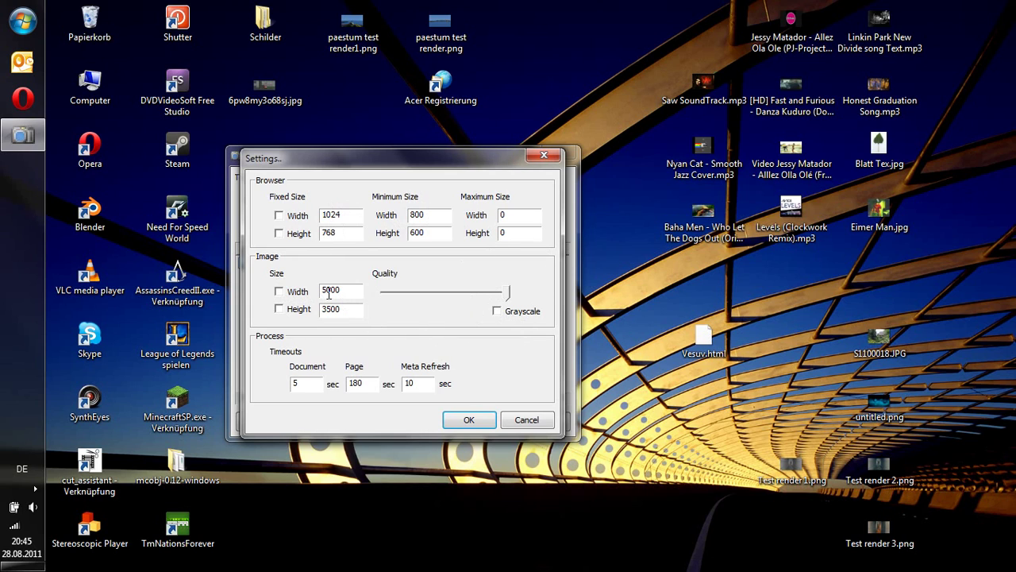
pyautogui.click(480, 421)
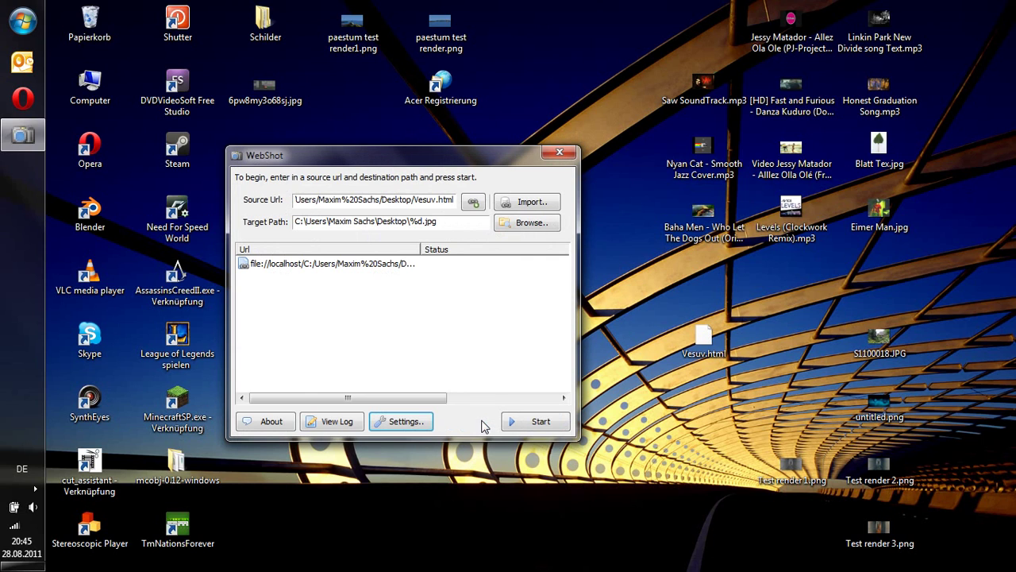
pyautogui.click(540, 424)
pyautogui.moveTo(434, 402); pyautogui.dragTo(545, 399)
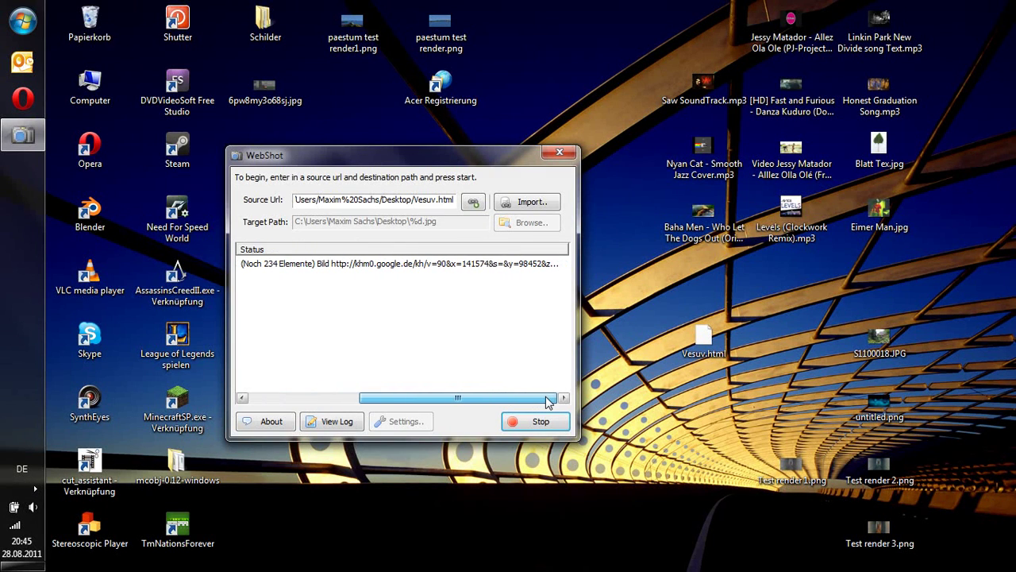
pyautogui.moveTo(462, 350); pyautogui.dragTo(389, 297)
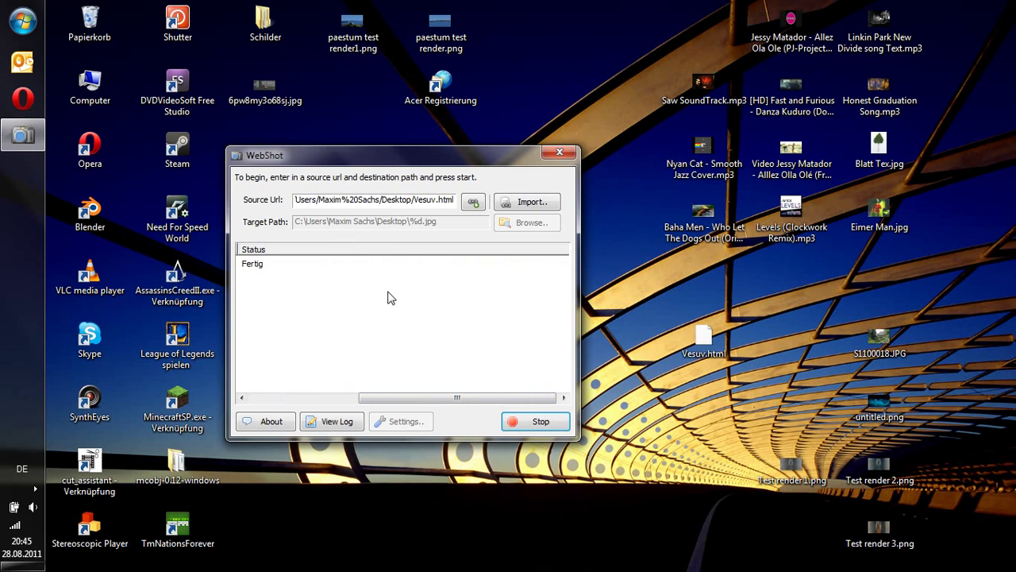
pyautogui.moveTo(311, 161); pyautogui.dragTo(479, 137)
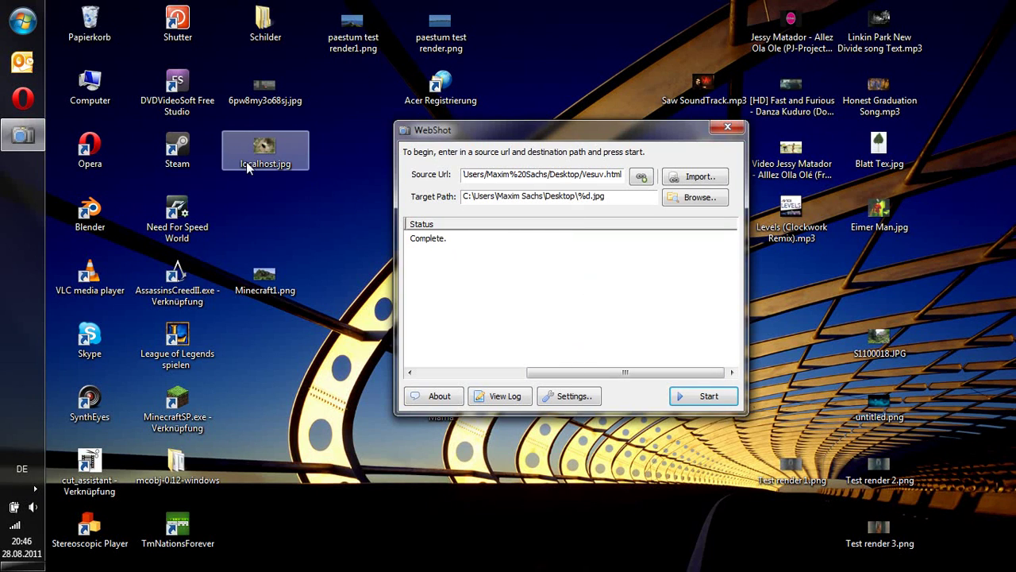
# Step: Open the captured localhost.jpg from the desktop and examine the detail inside the crater
pyautogui.doubleClick(255, 163)
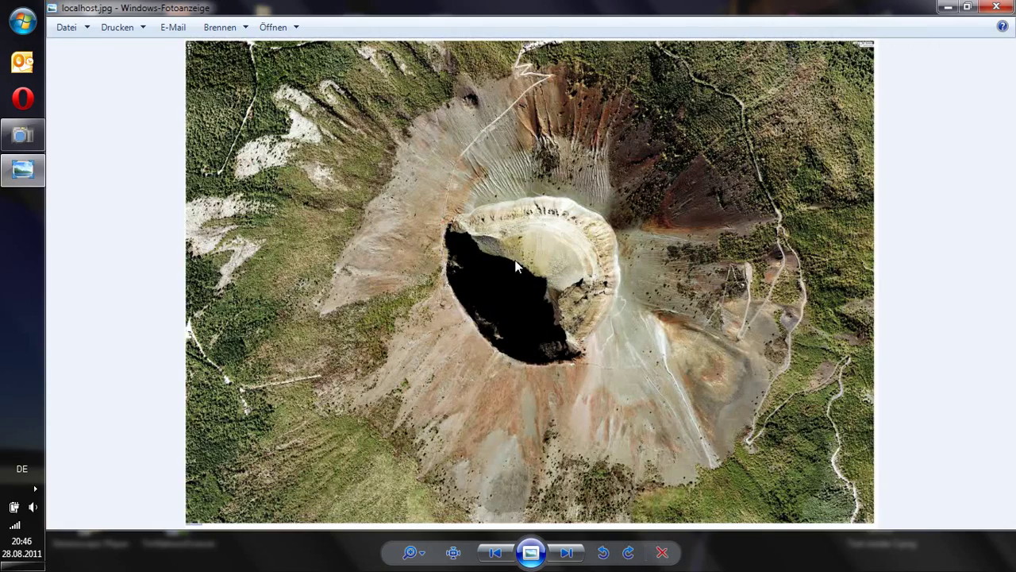
pyautogui.scroll(3, 517, 262)
pyautogui.scroll(6, 517, 262)
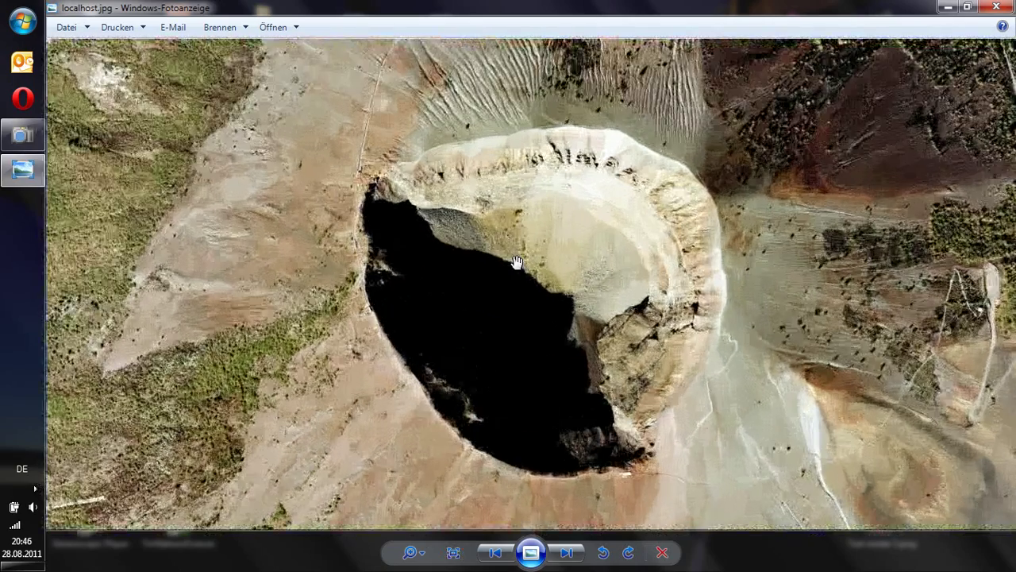
pyautogui.scroll(-6, 509, 254)
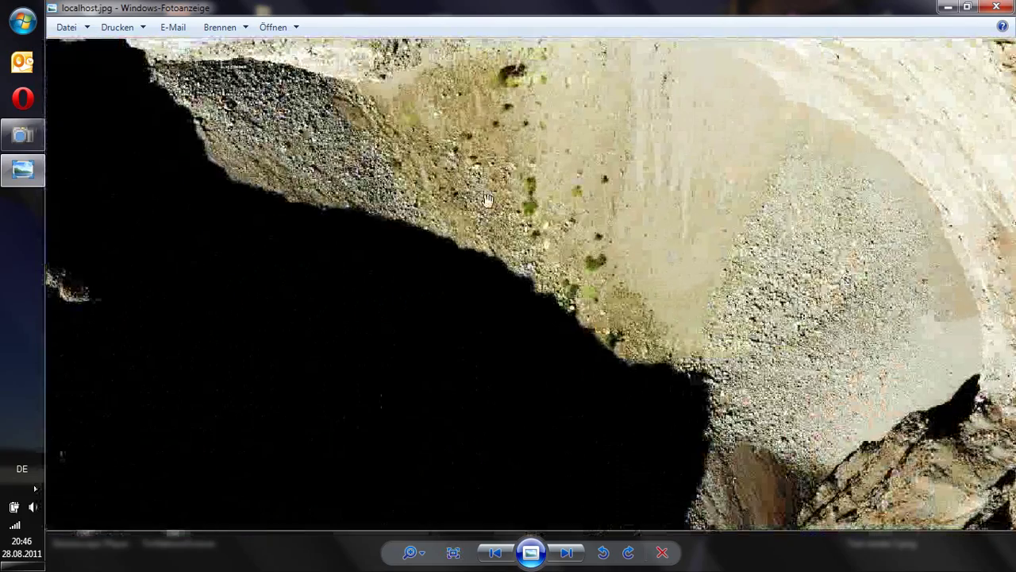
pyautogui.scroll(5, 473, 235)
pyautogui.scroll(-5, 475, 235)
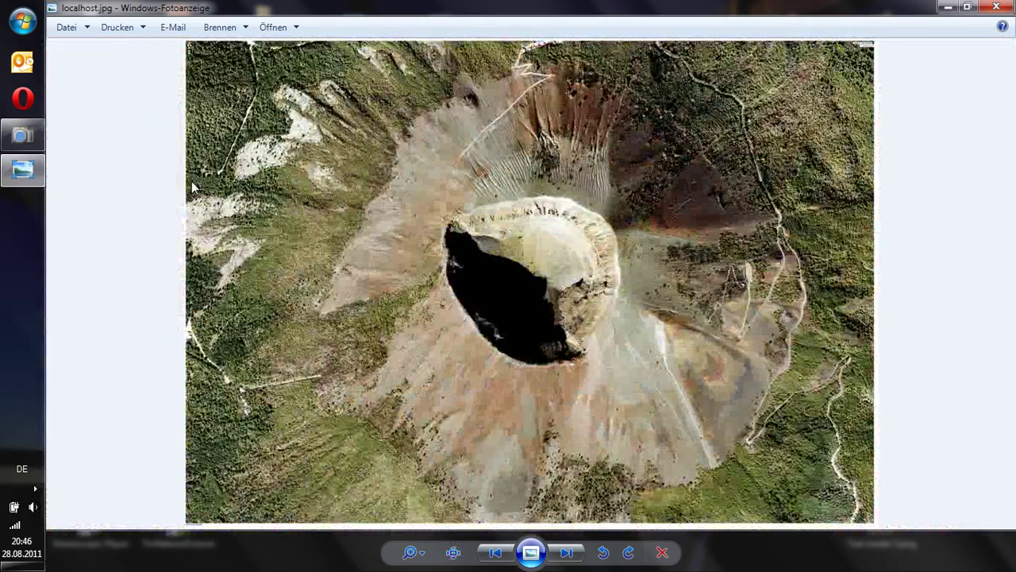
# Step: Examine the upper-left and upper-right corners of the captured image for leftover map controls
pyautogui.scroll(4, 268, 176)
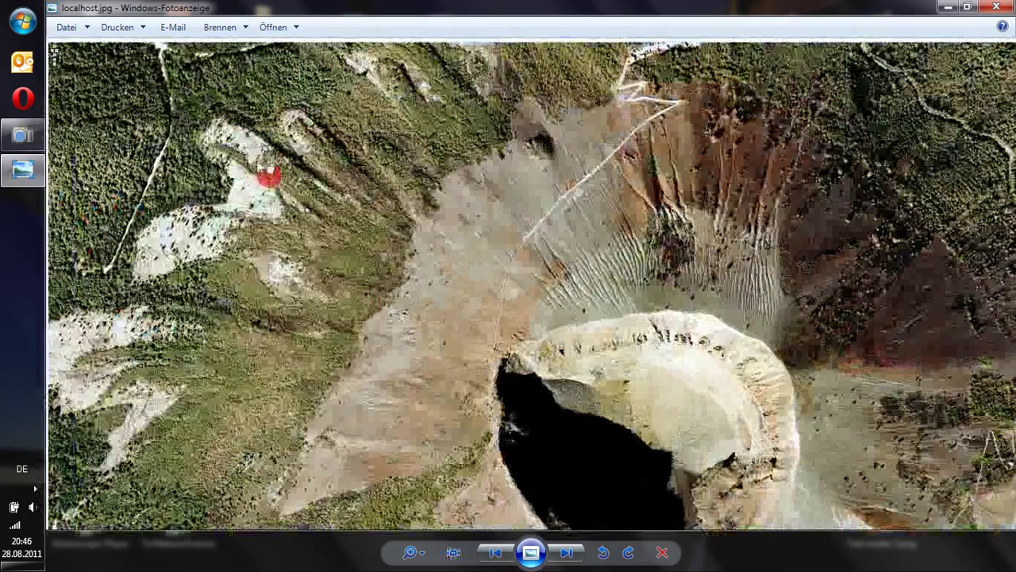
pyautogui.scroll(2, 268, 177)
pyautogui.scroll(5, 232, 156)
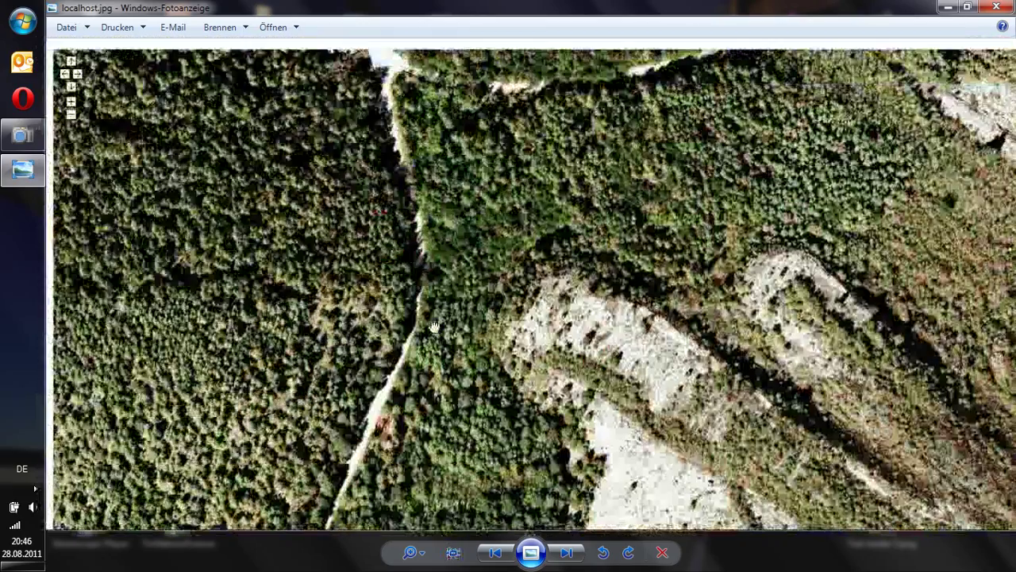
pyautogui.scroll(4, 449, 298)
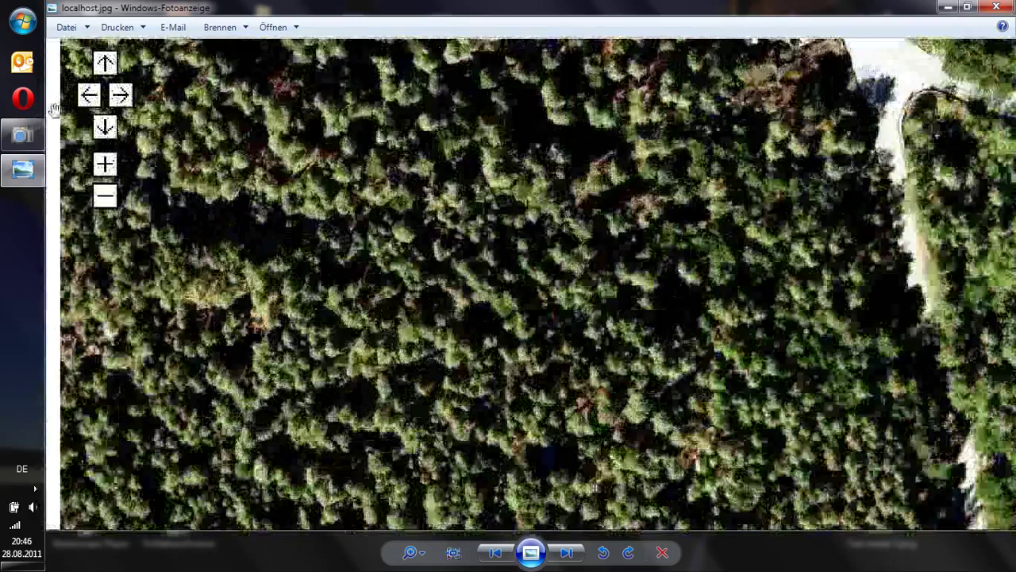
pyautogui.scroll(-6, 210, 397)
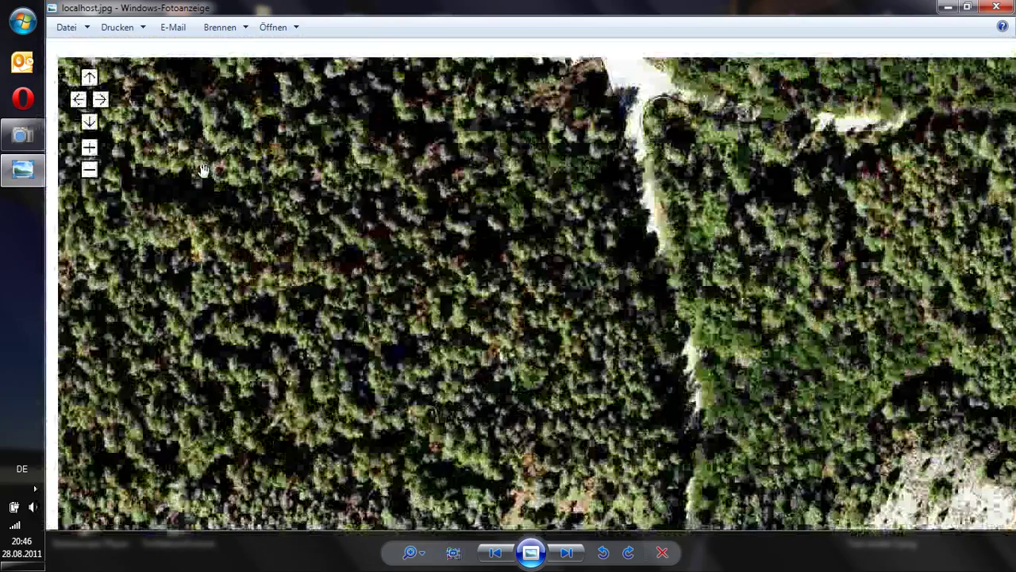
pyautogui.scroll(5, 937, 127)
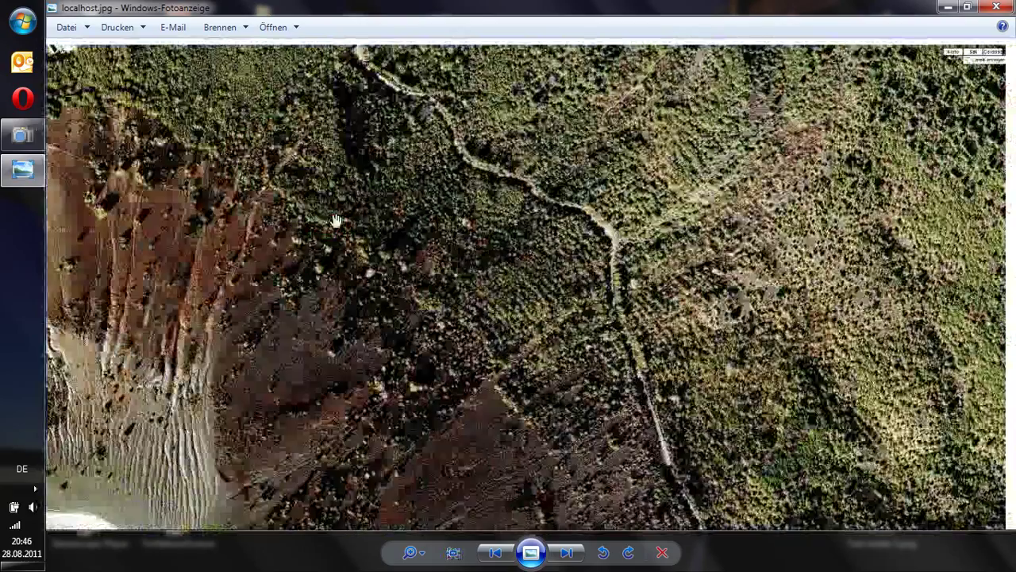
pyautogui.scroll(3, 1010, 111)
pyautogui.scroll(4, 874, 215)
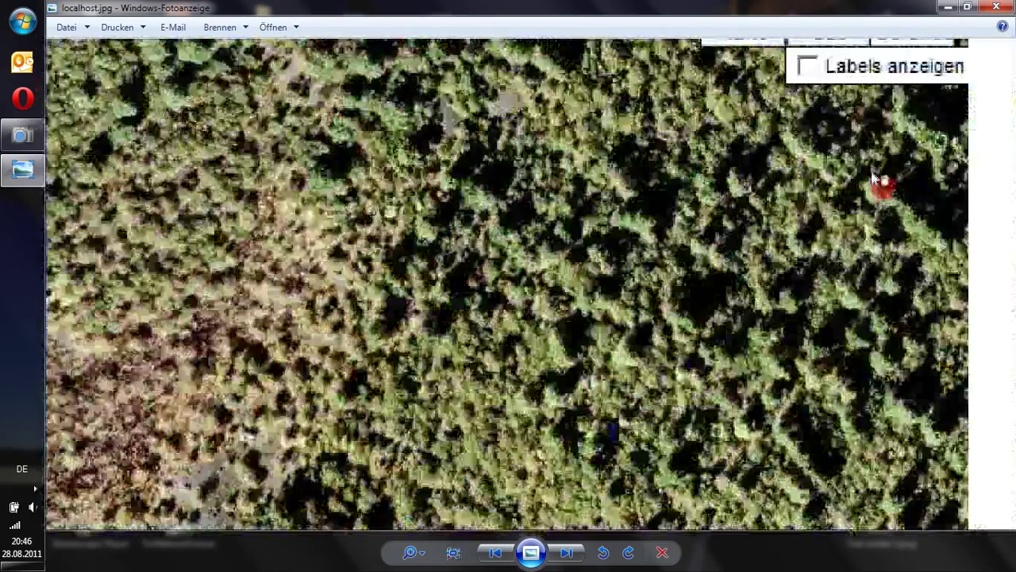
pyautogui.scroll(-4, 767, 117)
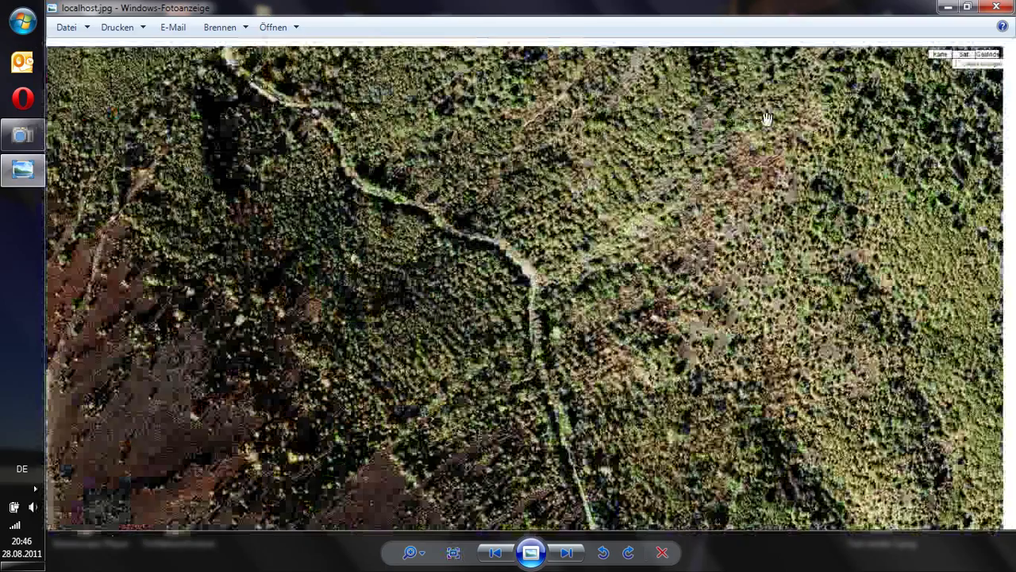
pyautogui.scroll(-8, 758, 175)
# Step: Examine the captured image's lower-left corner for leftover map text and return to the full picture
pyautogui.scroll(2, 630, 325)
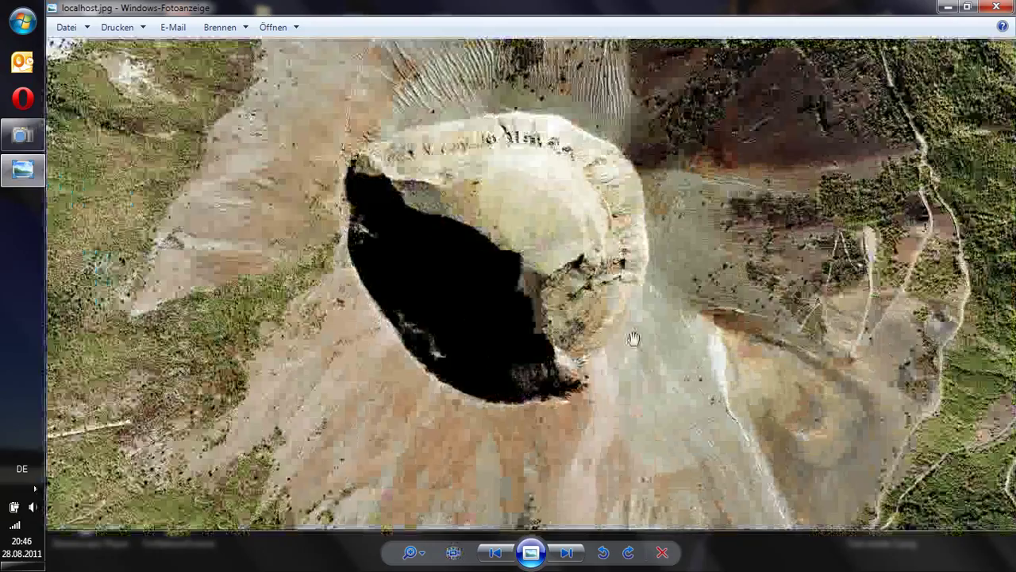
pyautogui.scroll(2, 230, 351)
pyautogui.scroll(2, 230, 351)
pyautogui.moveTo(199, 358); pyautogui.dragTo(312, 232)
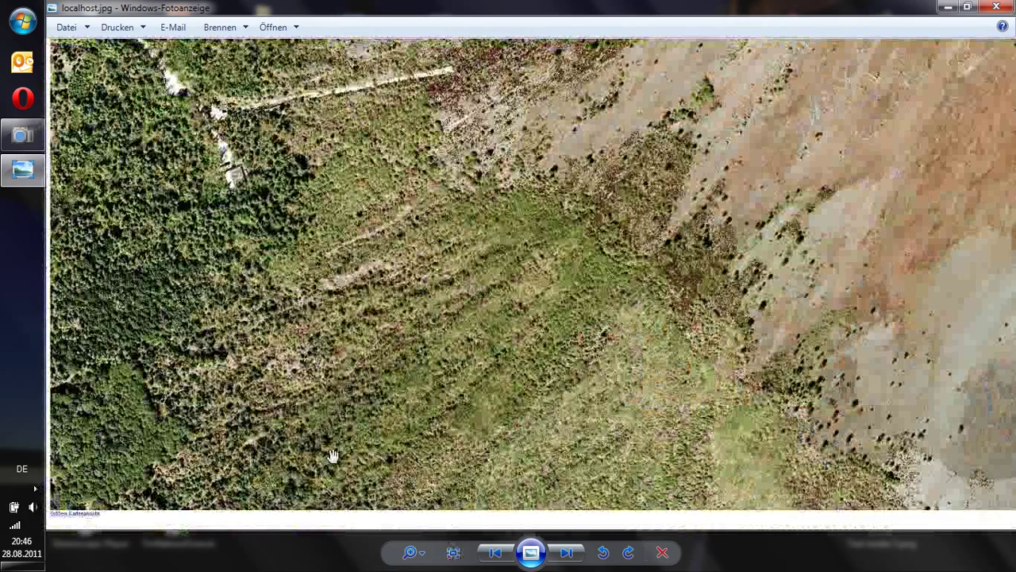
pyautogui.scroll(-2, 745, 310)
pyautogui.scroll(-6, 745, 303)
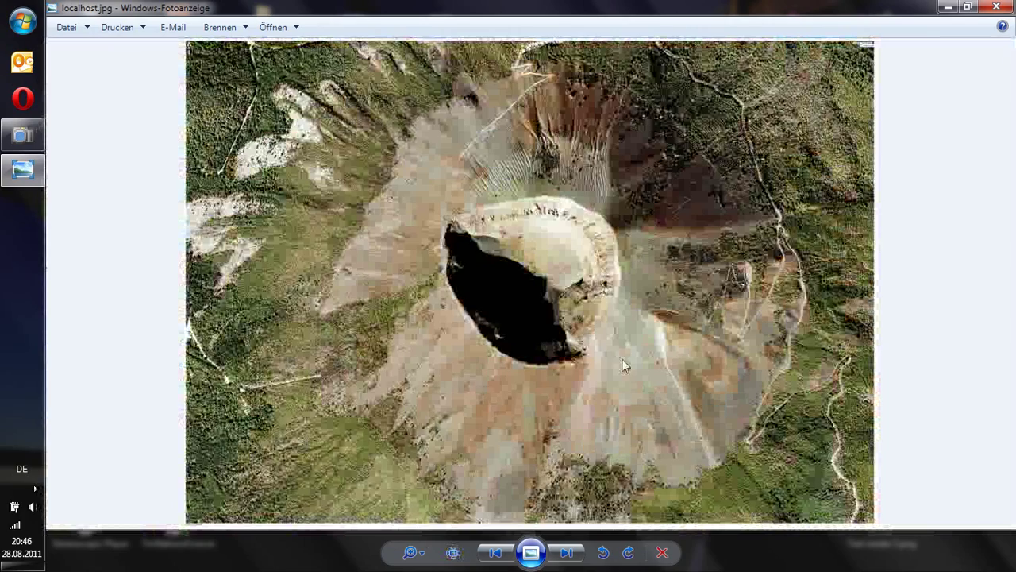